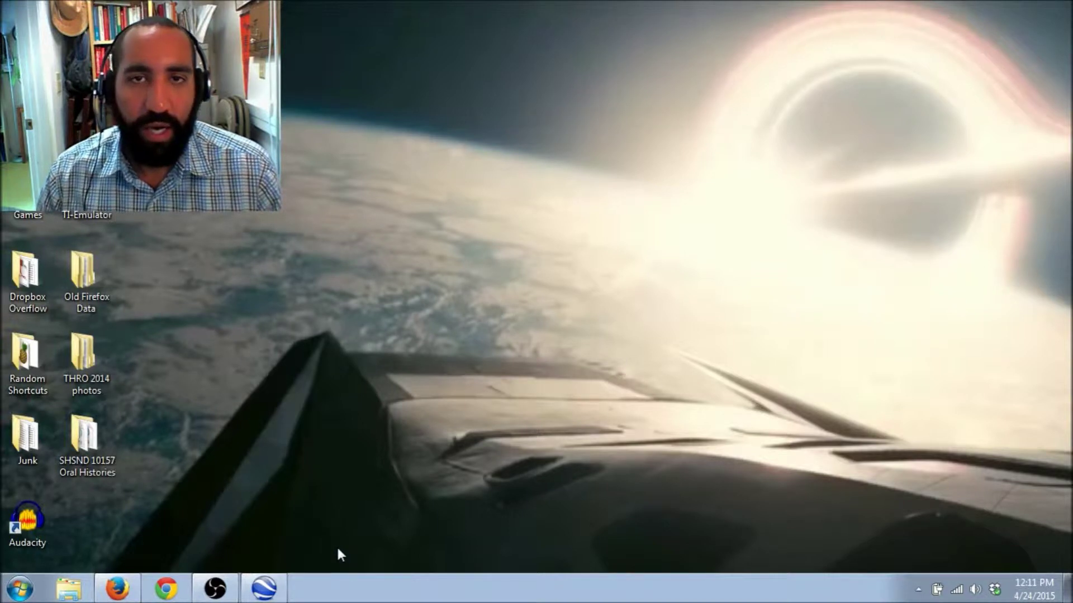
Launch Google Earth from the taskbar to load the saved Boise KMZ places.
left_click(261, 589)
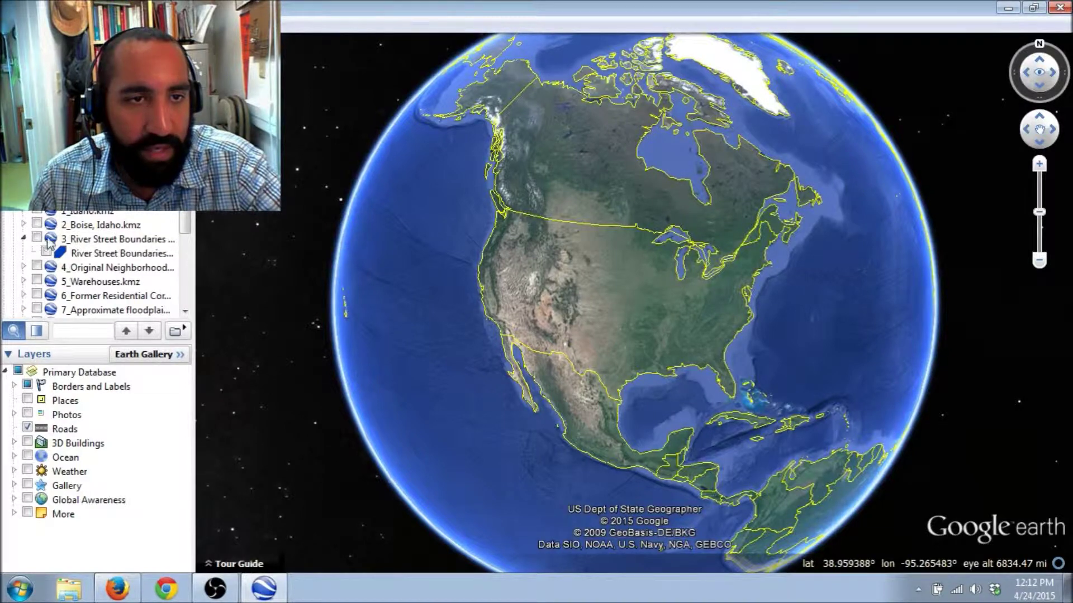
Fly to the saved 2_Boise, Idaho.kmz place to show Boise, Meridian, Eagle and Kuna.
double_click(72, 226)
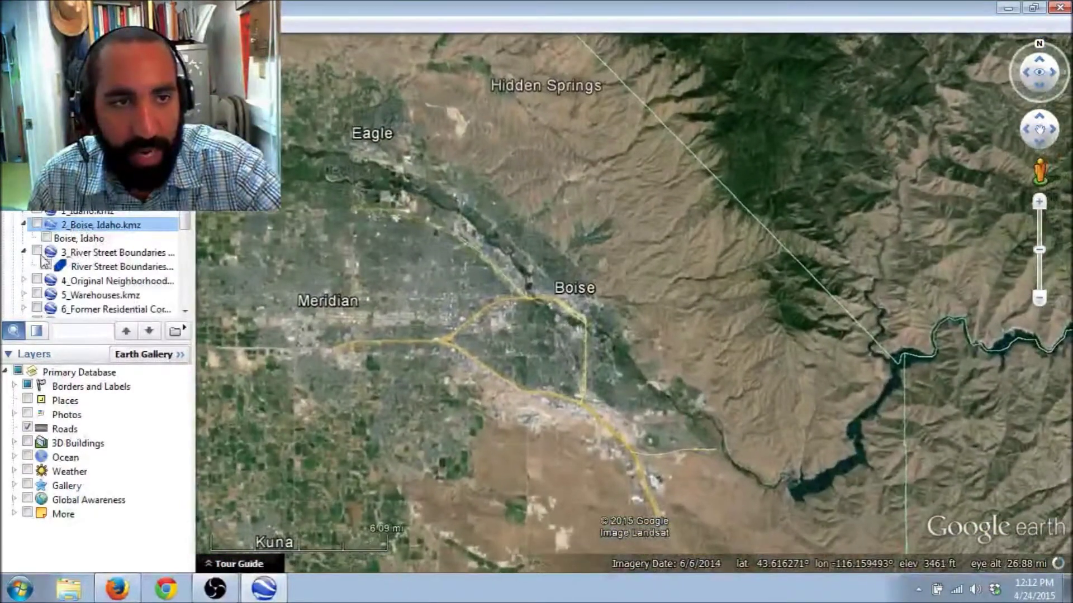
Switch on 3_River Street Boundaries Today.kmz, fly to its blue polygon, and widen the Places panel.
left_click(37, 252)
left_click(24, 252)
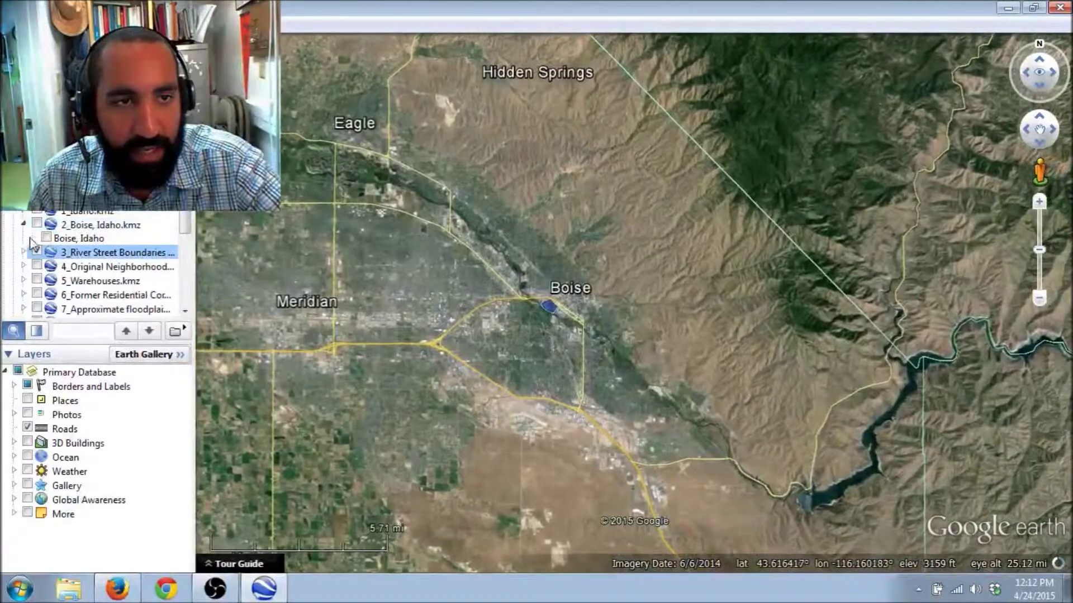
left_click(23, 223)
left_click(36, 238)
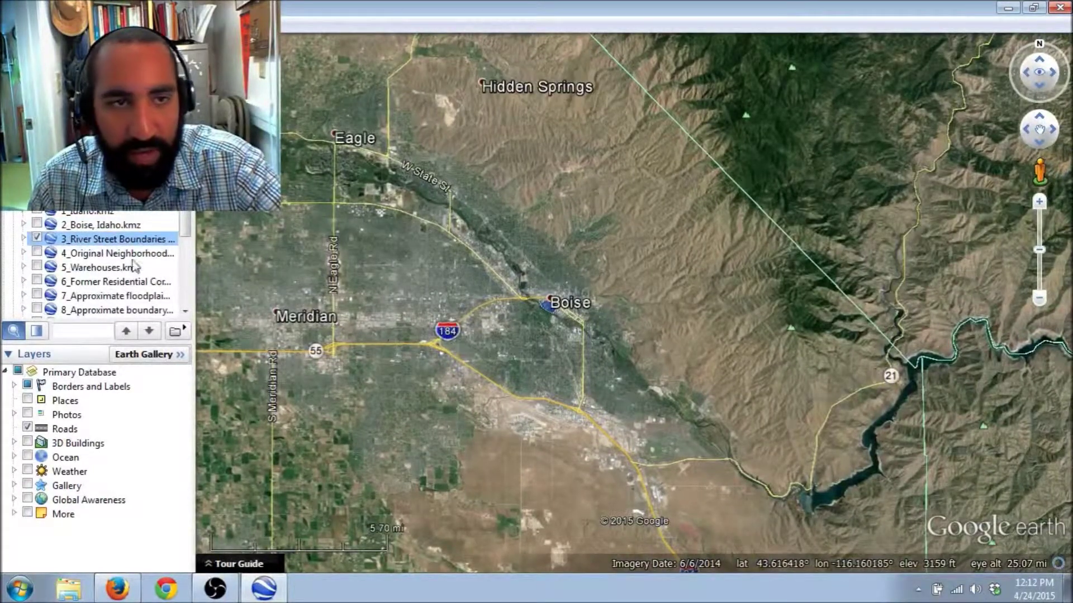
double_click(111, 241)
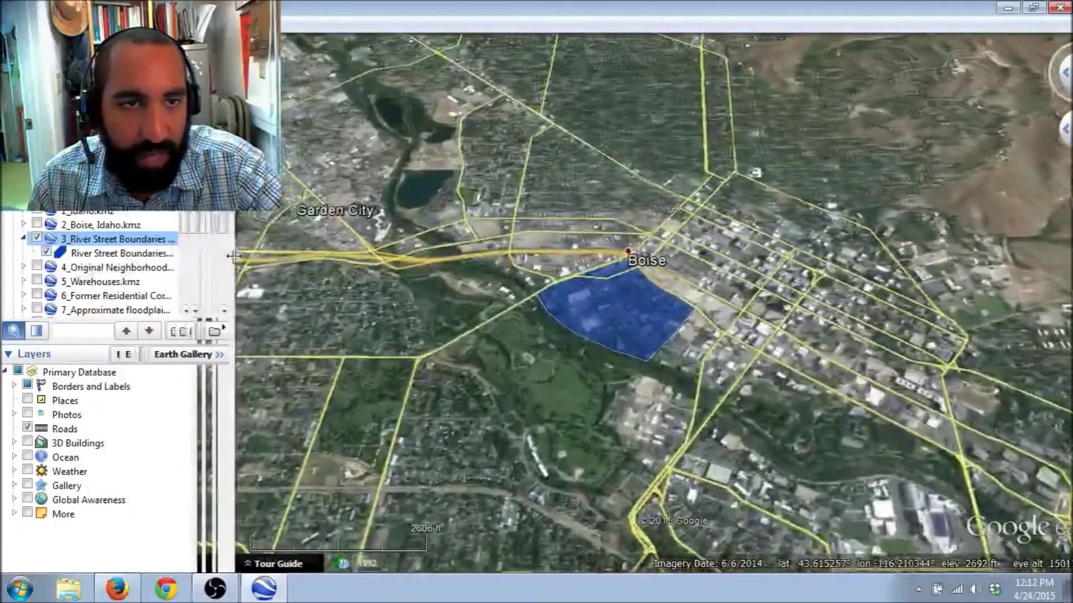
left_click_drag(196, 246, 259, 248)
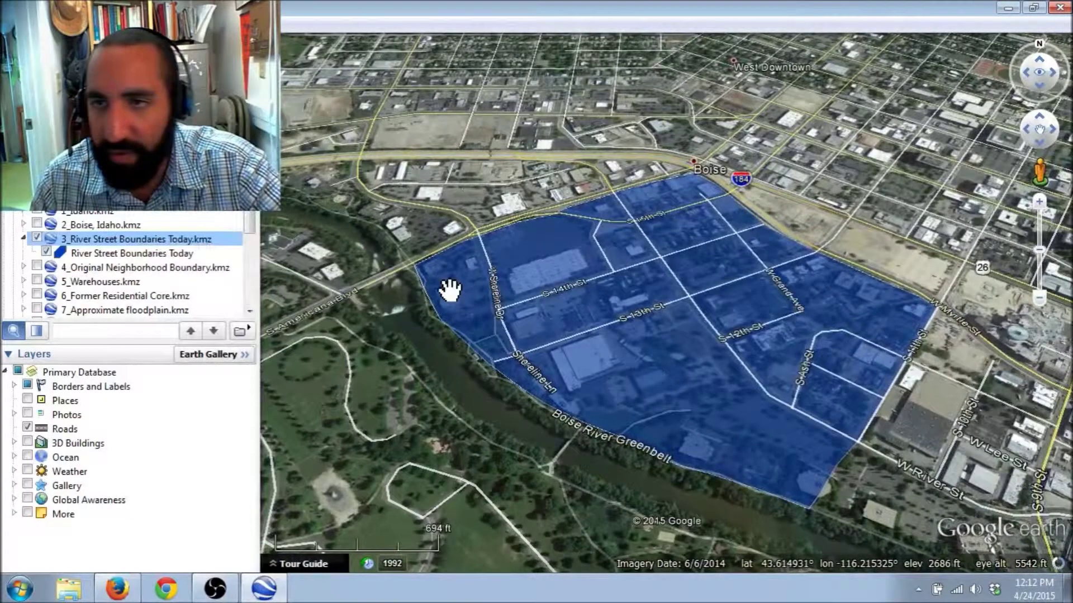
left_click_drag(1042, 86, 1043, 86)
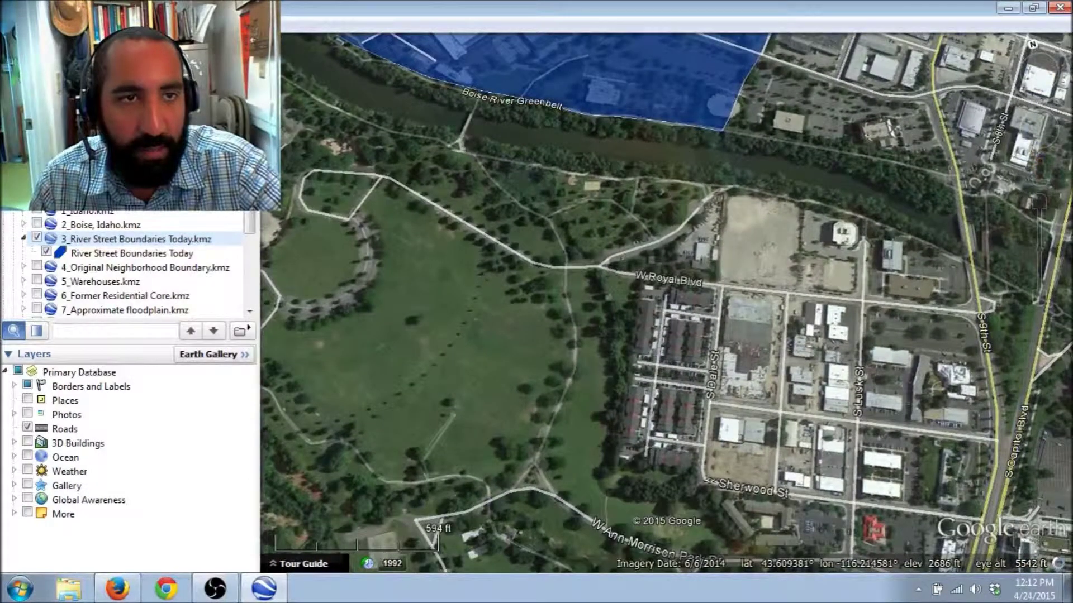
left_click_drag(479, 184, 581, 496)
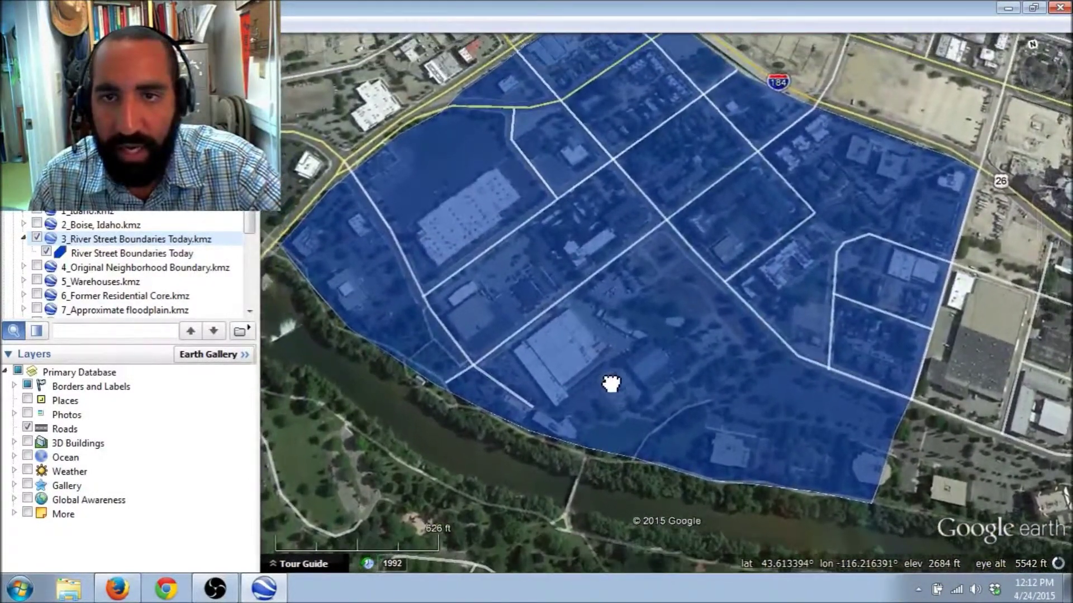
left_click_drag(610, 384, 594, 414)
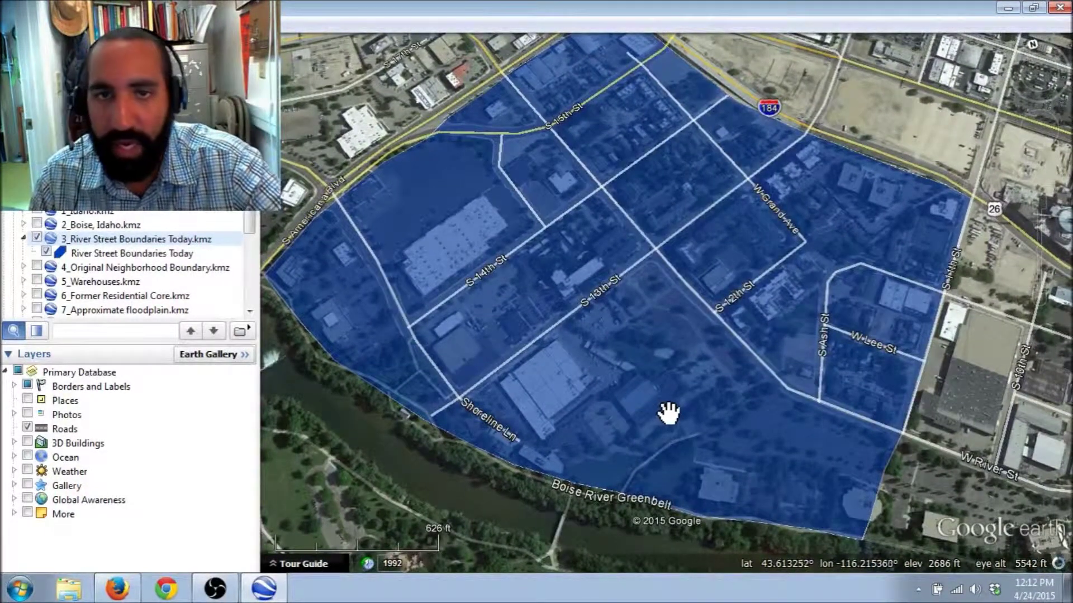
scroll(676, 416, "down", 2)
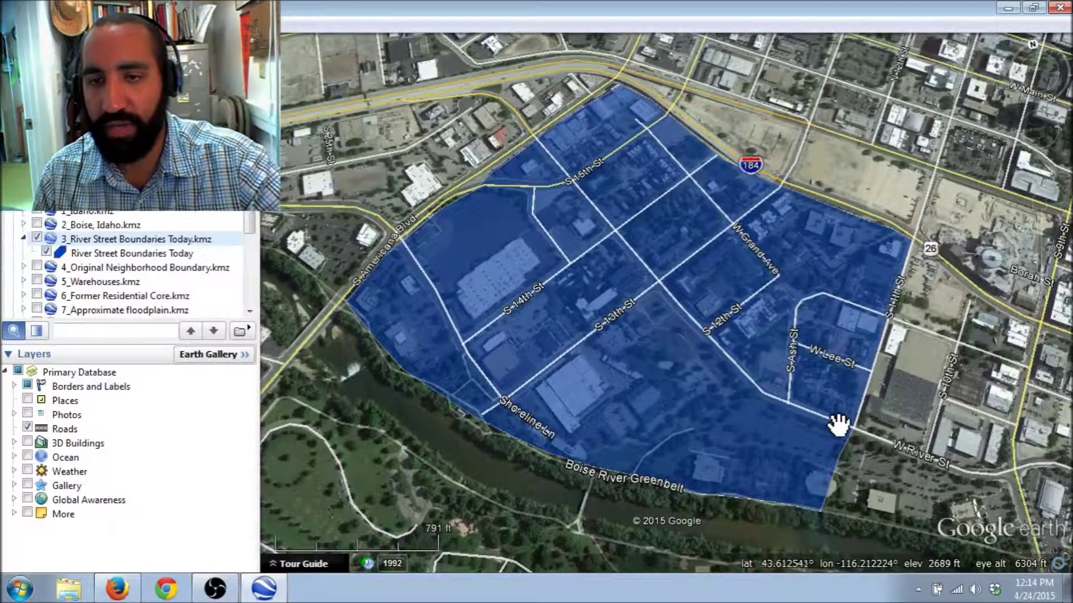
Zoom in, hide the River Street boundary layer, pan over the W River St blocks, then switch to Firefox.
scroll(853, 424, "up", 3)
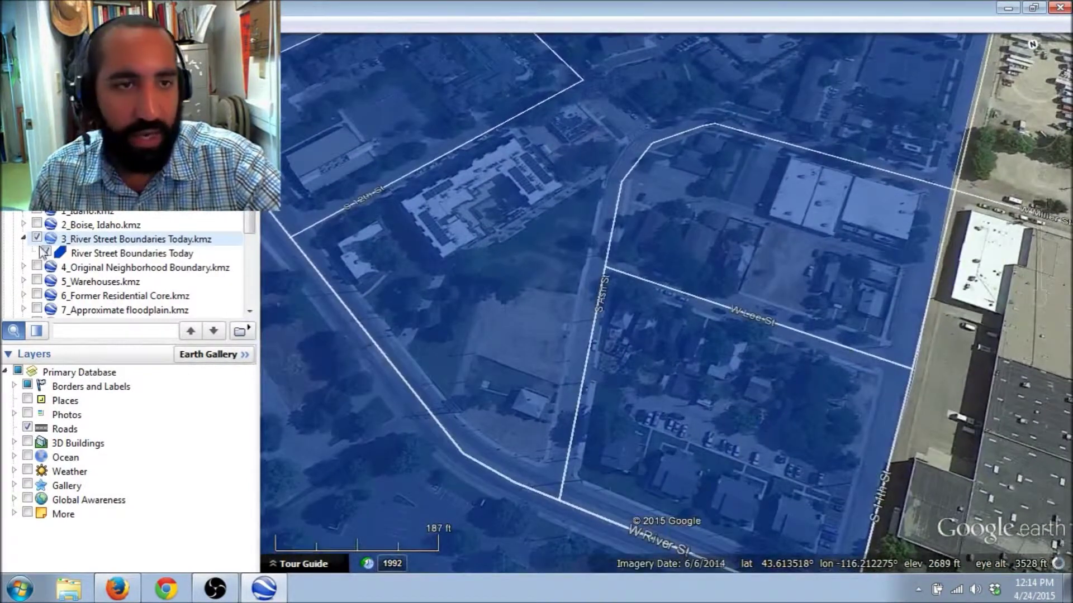
left_click(37, 238)
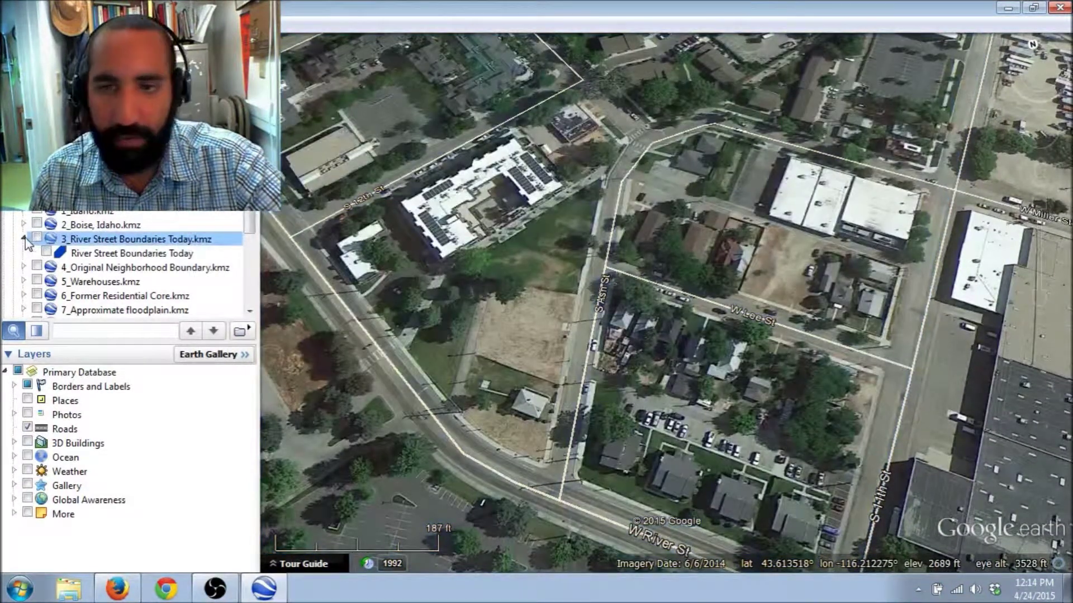
left_click_drag(767, 403, 703, 387)
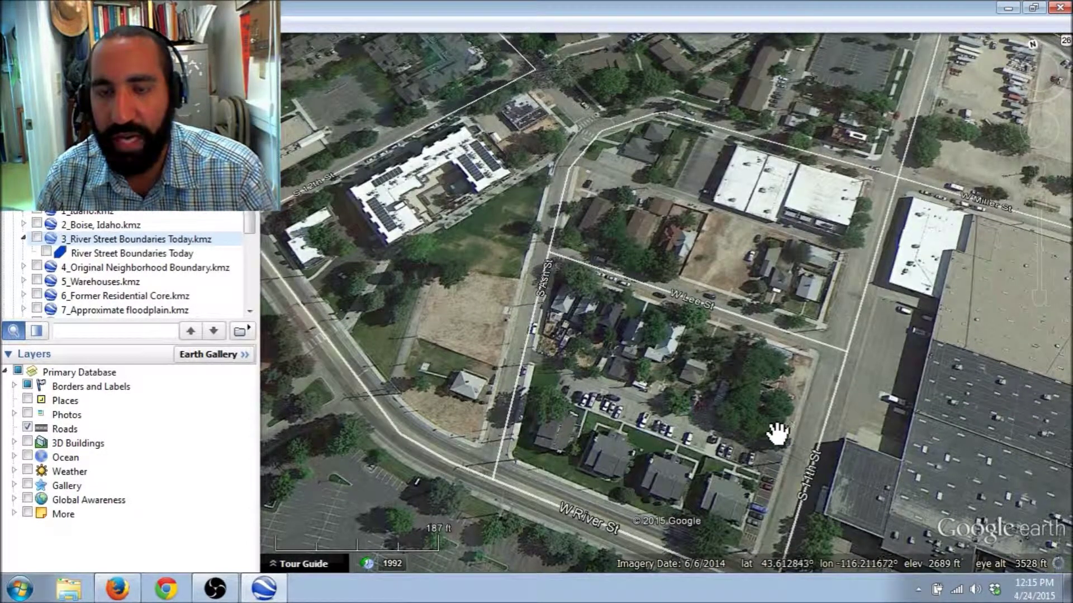
left_click_drag(776, 435, 742, 426)
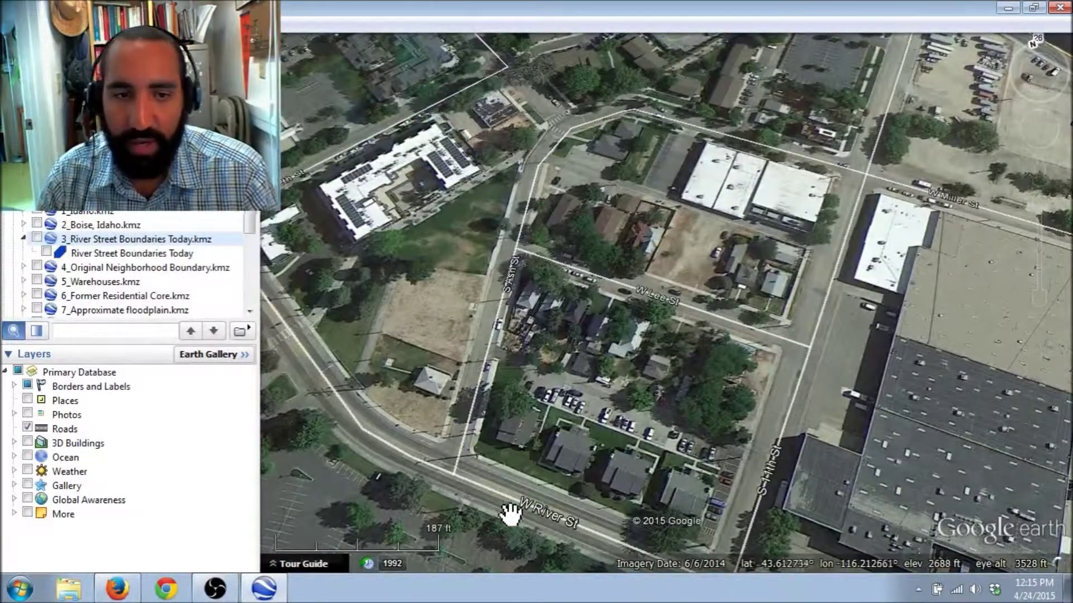
left_click(123, 593)
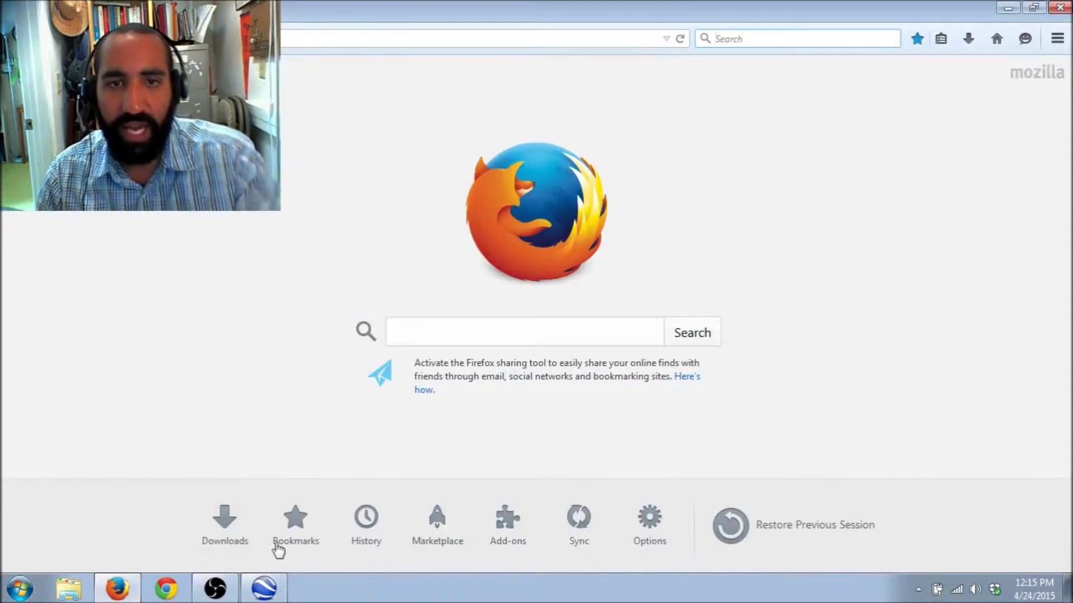
Search the web for 'trulia' and open Trulia's home page from the results.
left_click(438, 335)
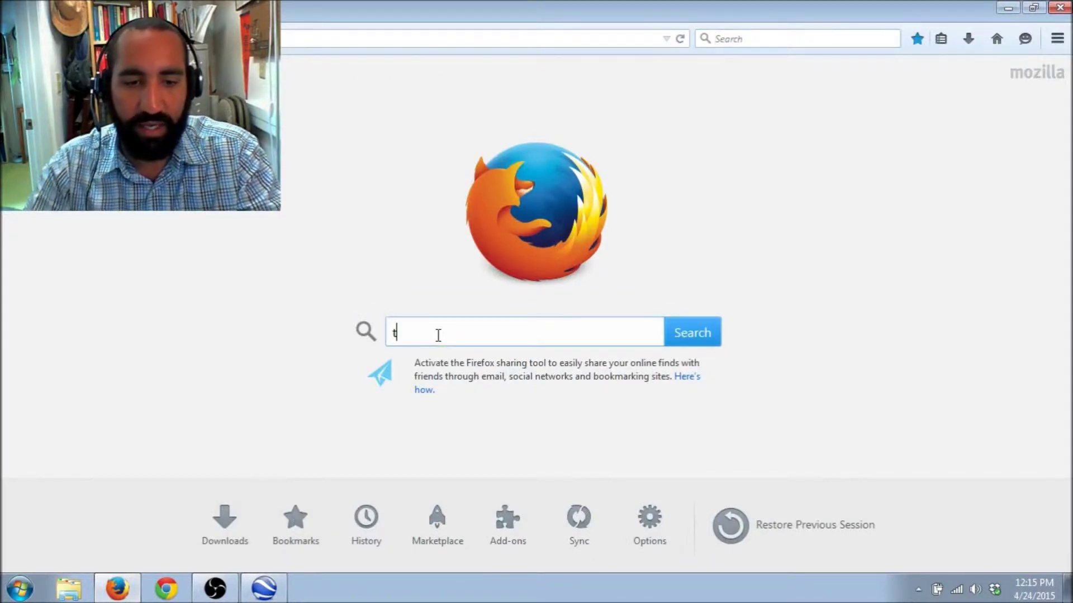
key("Return")
left_click(400, 221)
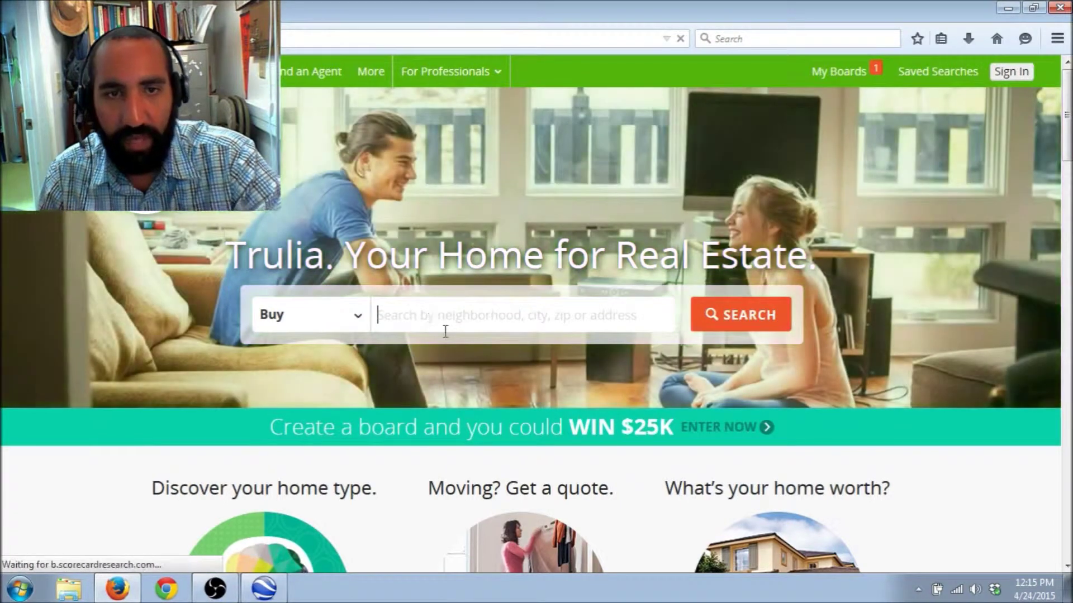
Search Trulia for 'boise idaho' to list the 1,731 Boise homes for sale.
type("boise id")
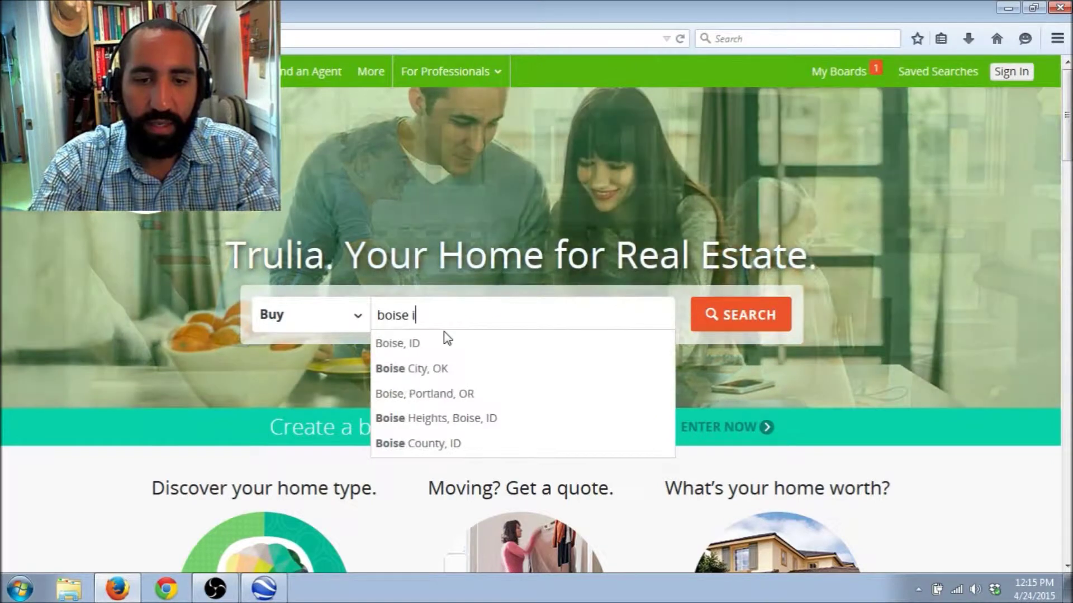
type("aho")
key("Return")
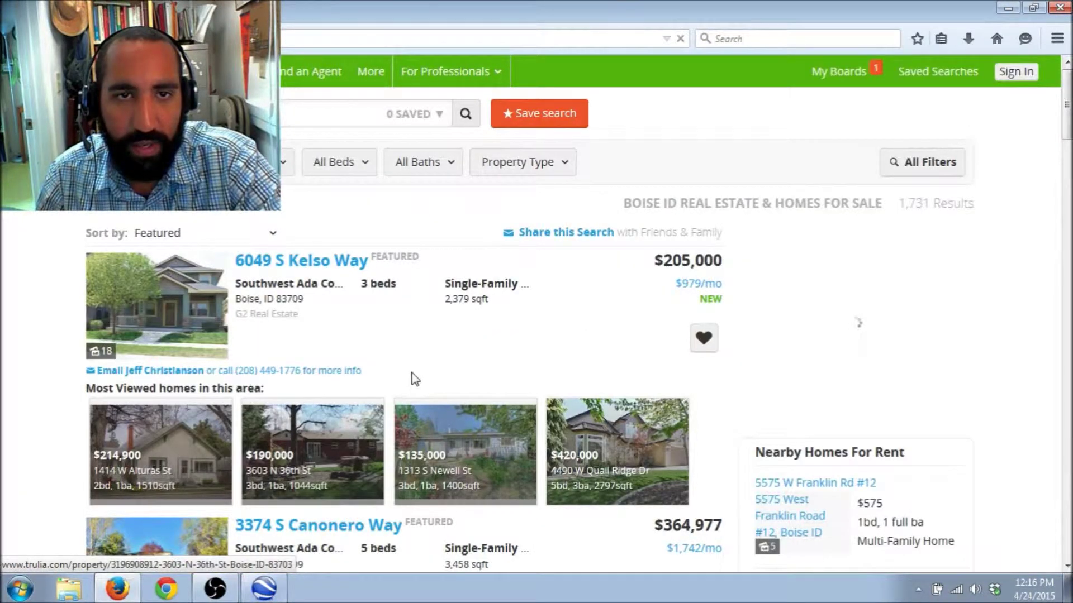
mouse_move(546, 363)
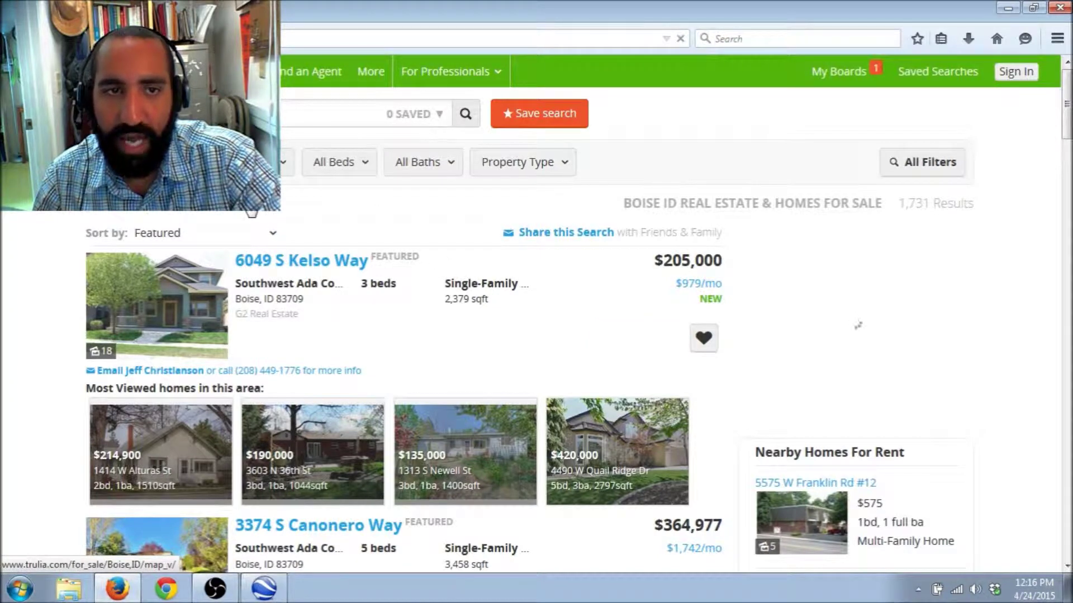
Show the Boise listings on the map, zoomed in around downtown Boise and Garden City.
left_click(252, 211)
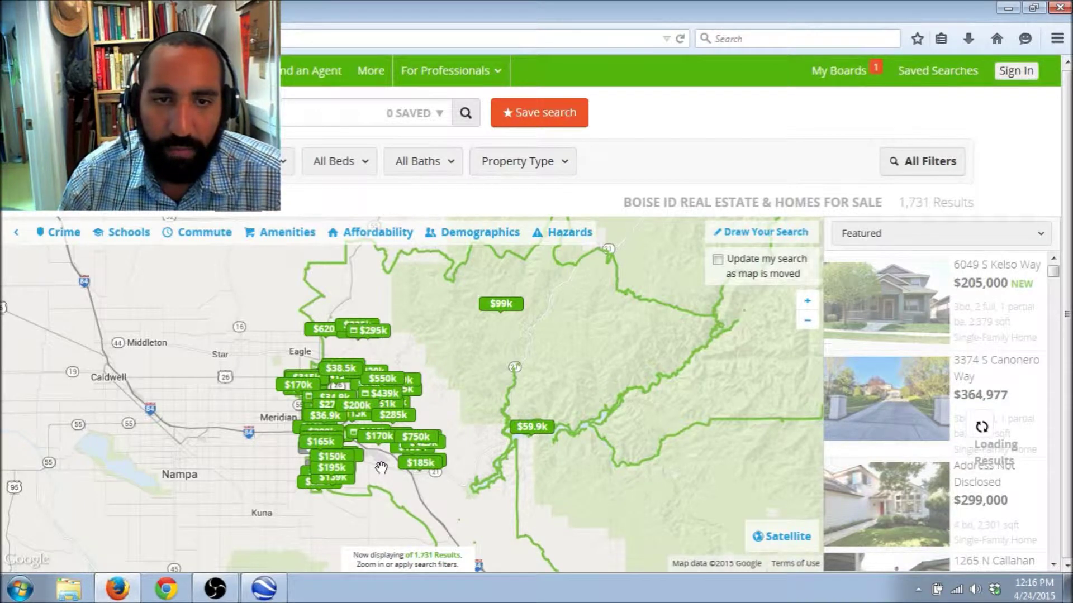
scroll(381, 468, "up", 3)
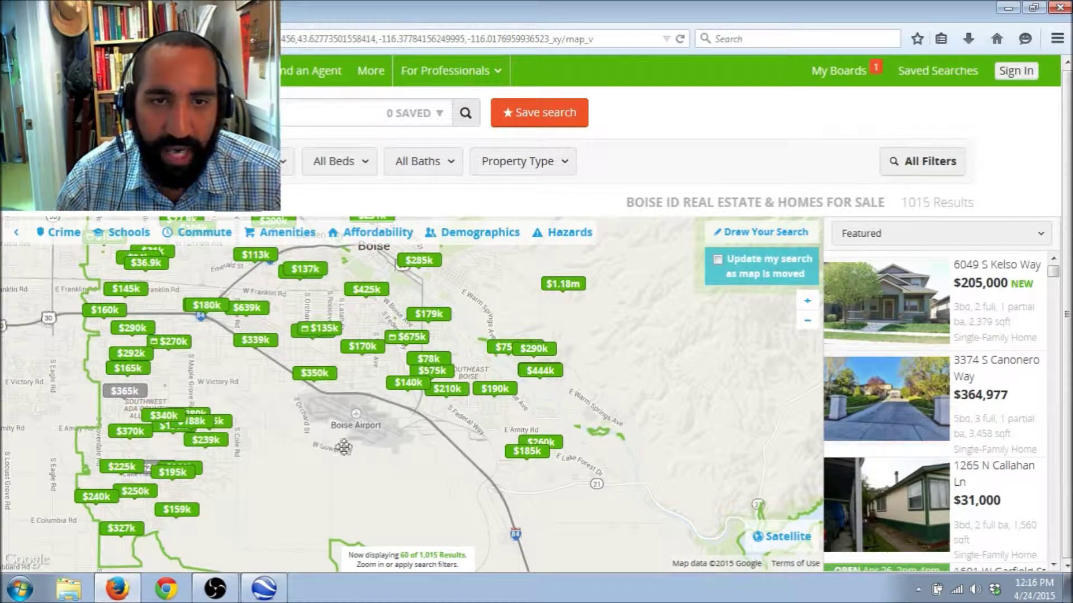
left_click_drag(368, 241, 408, 362)
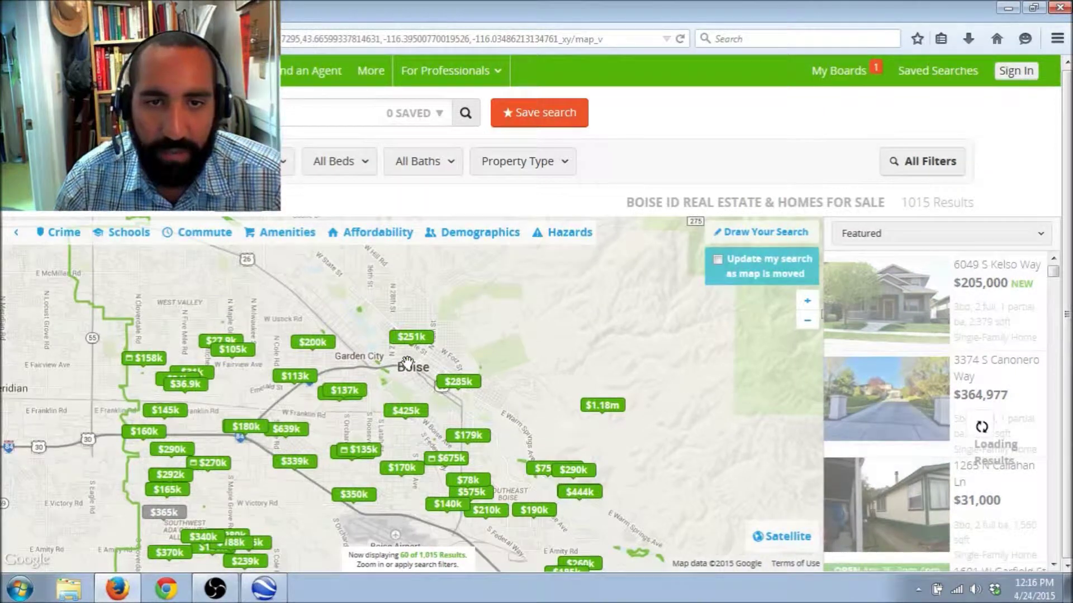
scroll(409, 370, "up", 1)
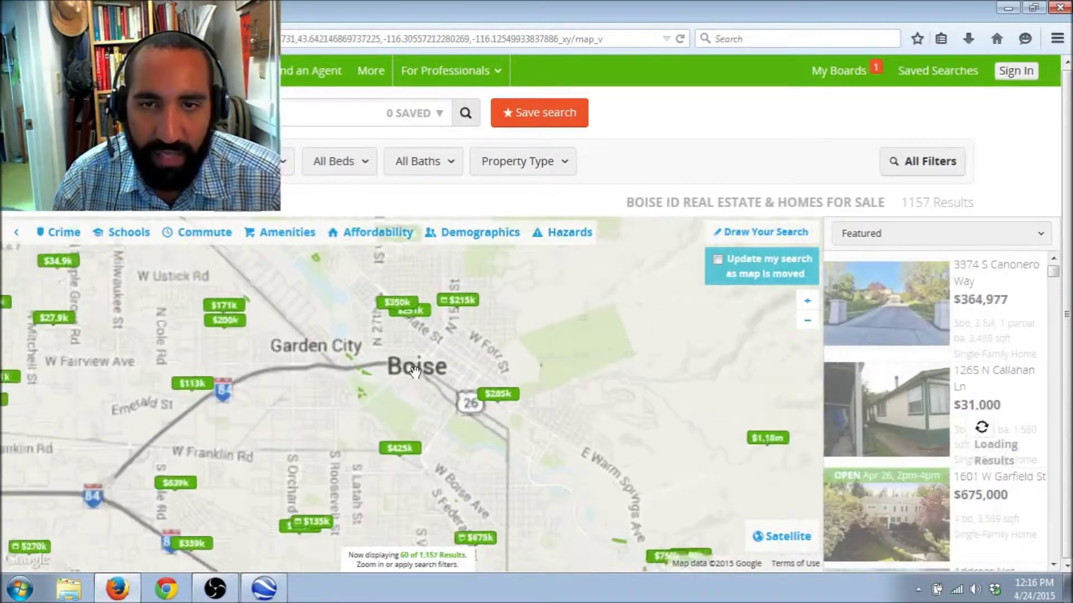
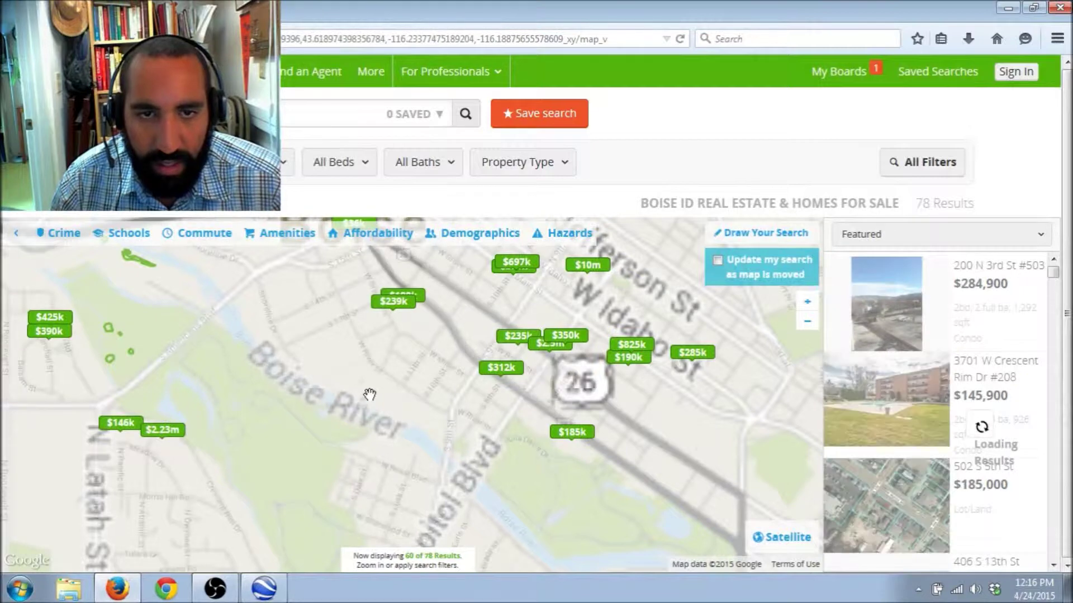
Zoom the Trulia map in on the W Lee St and S 11th St blocks, glancing at Google Earth.
left_click_drag(371, 385, 390, 406)
scroll(395, 403, "up", 1)
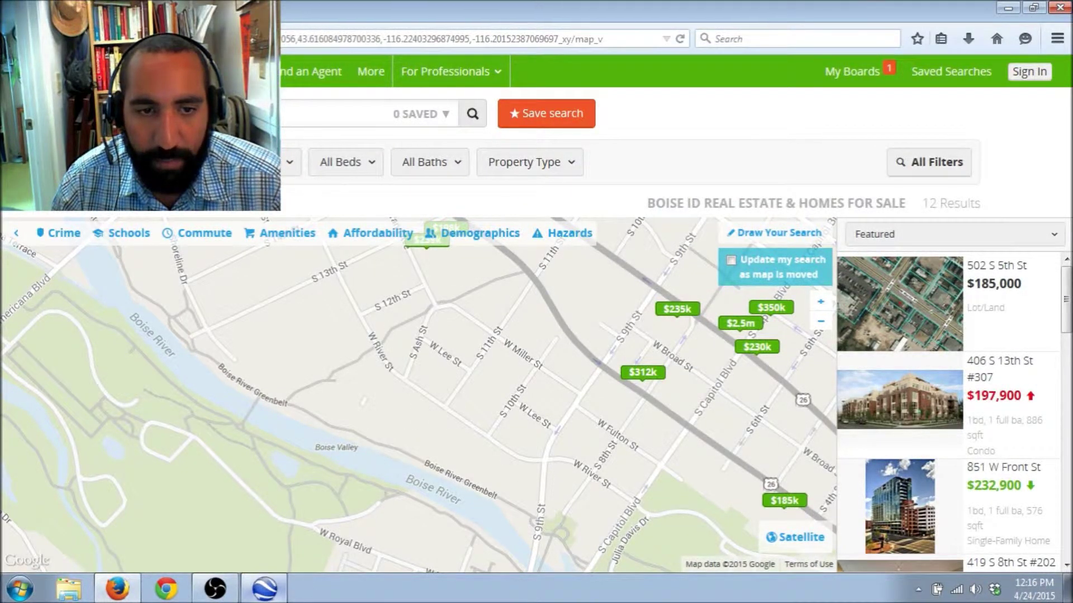
left_click(263, 589)
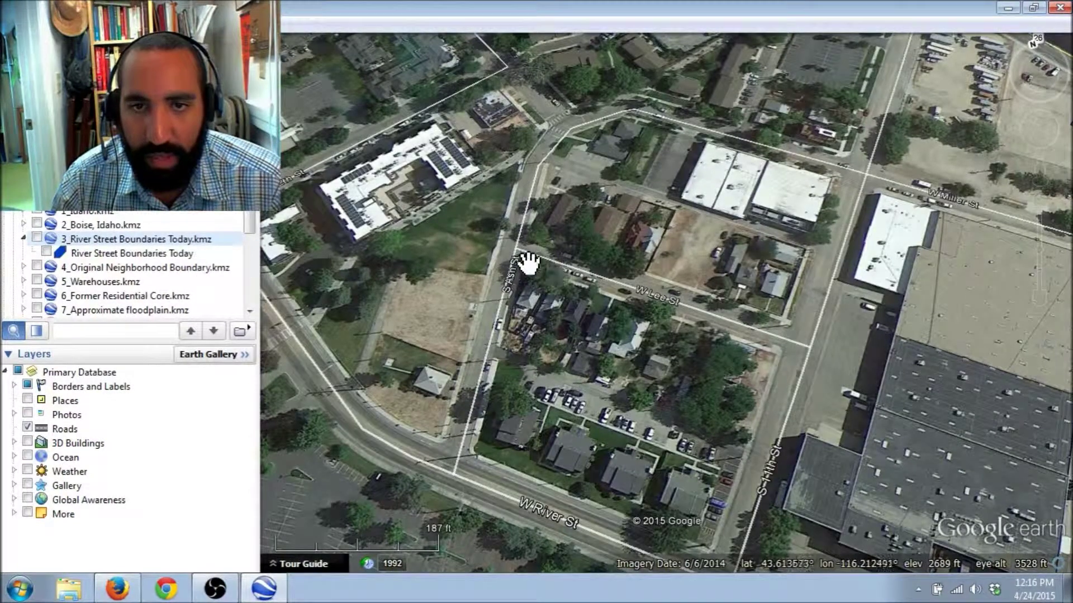
left_click(117, 589)
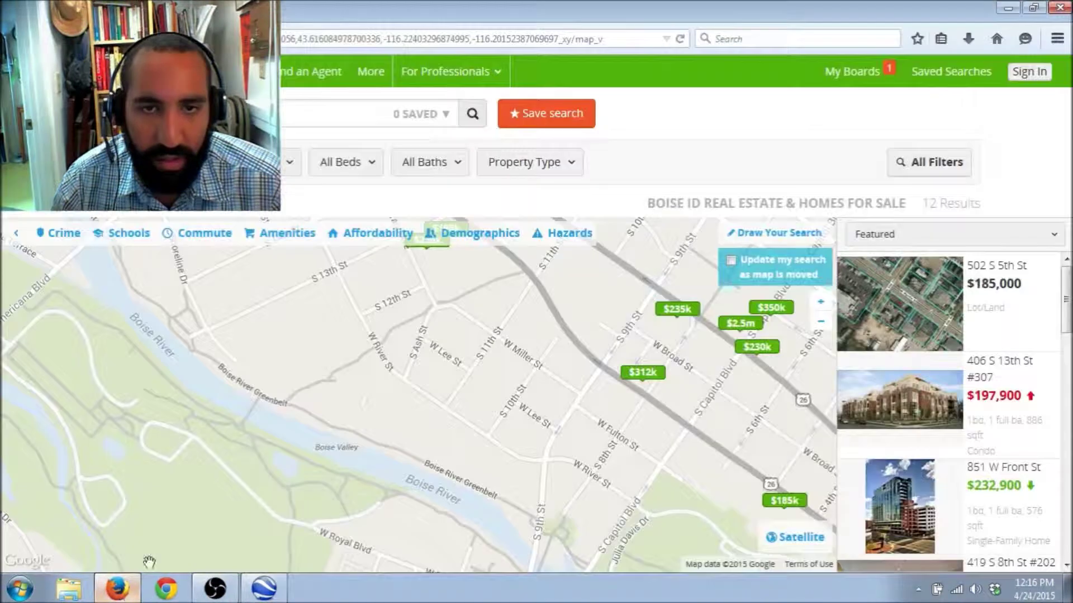
scroll(426, 387, "up", 1)
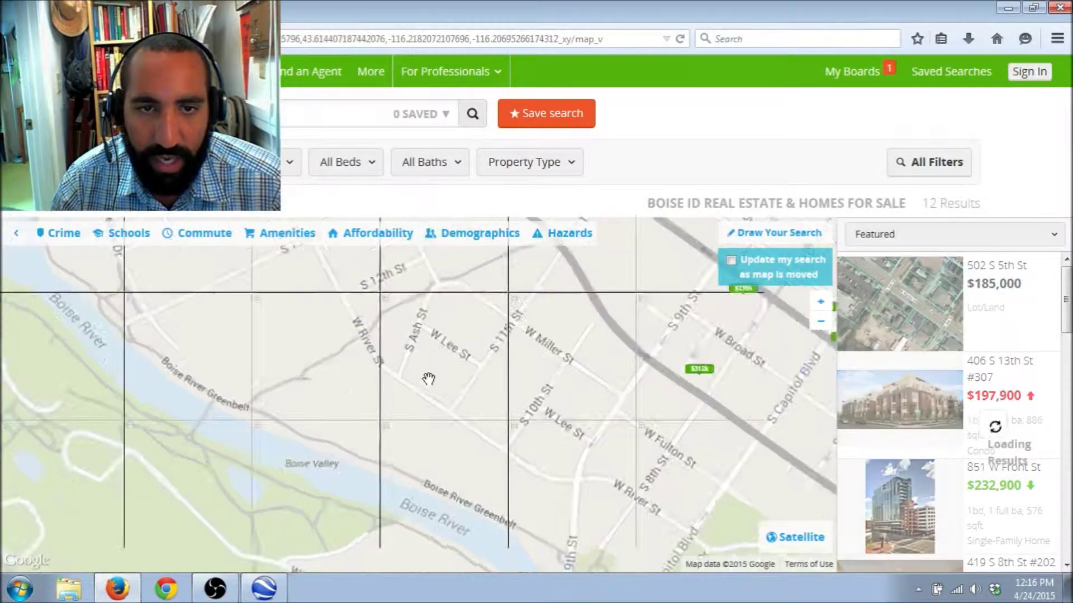
left_click_drag(429, 343, 435, 417)
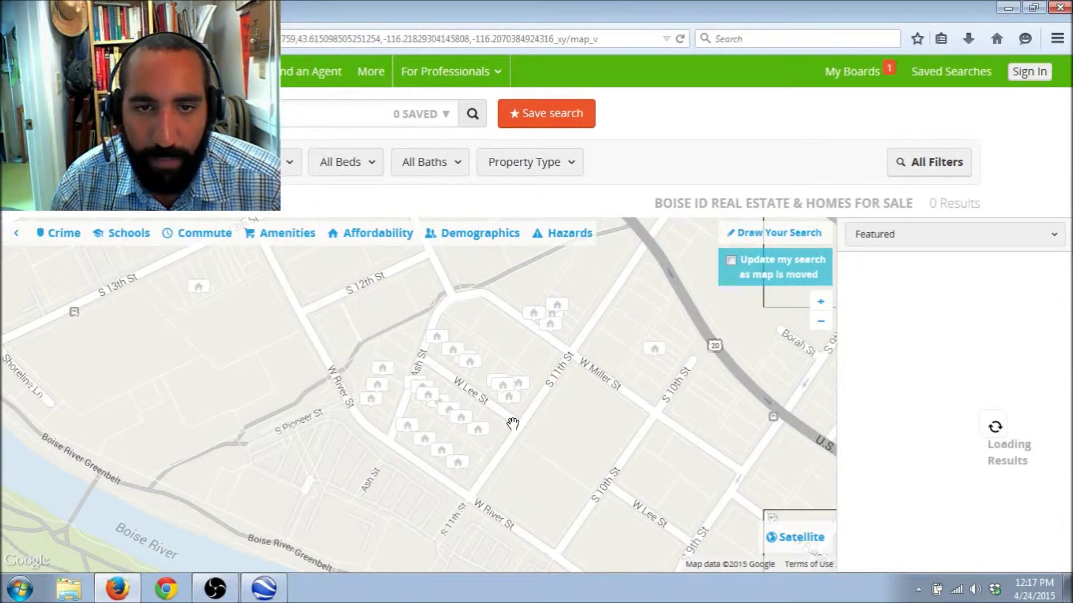
scroll(513, 423, "up", 1)
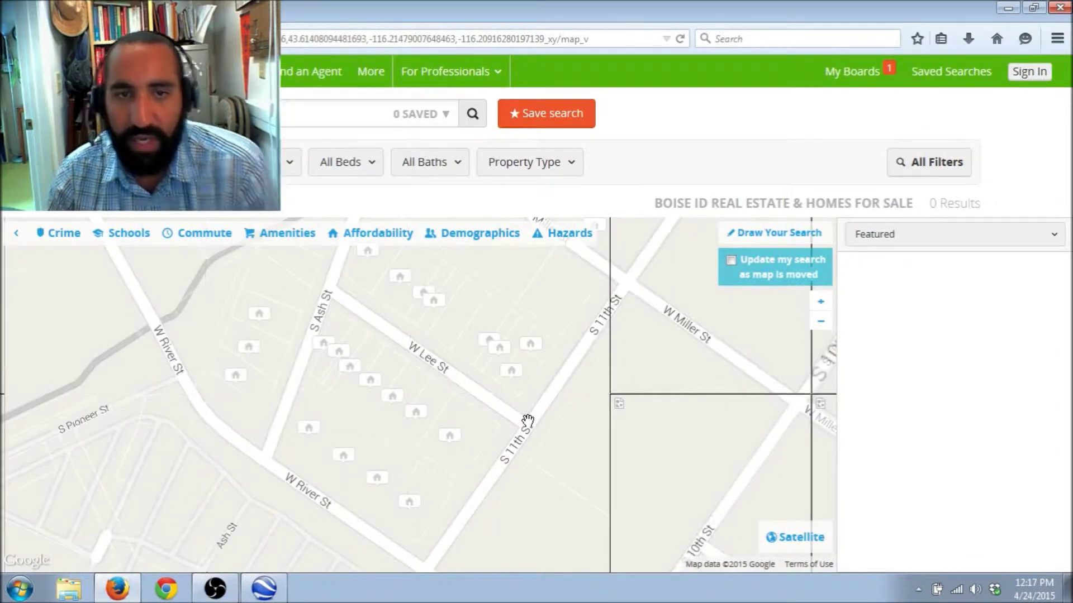
left_click(775, 541)
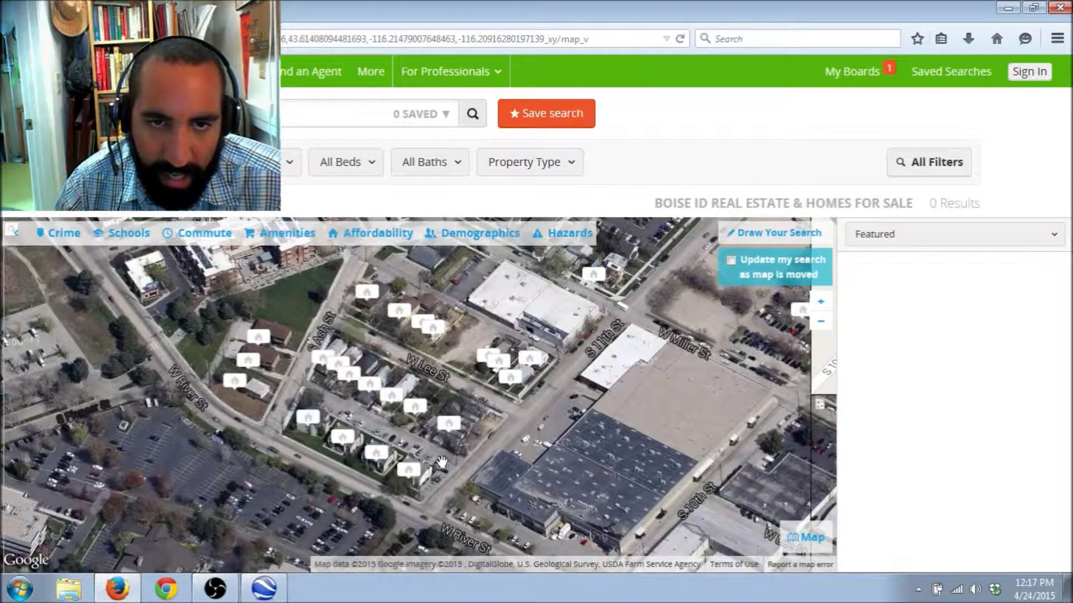
mouse_move(415, 417)
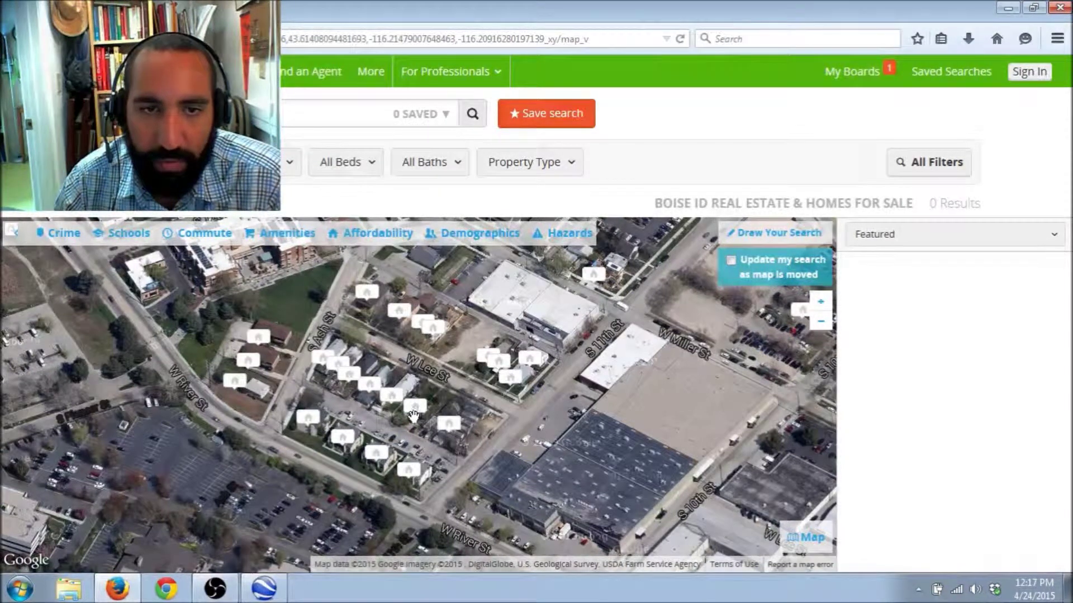
mouse_move(366, 393)
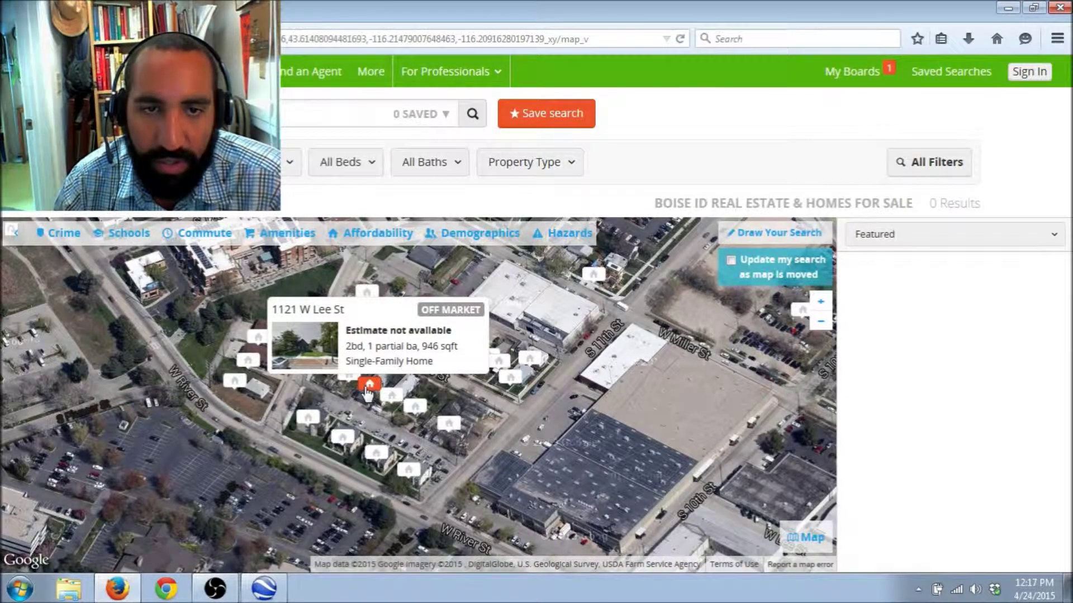
mouse_move(508, 384)
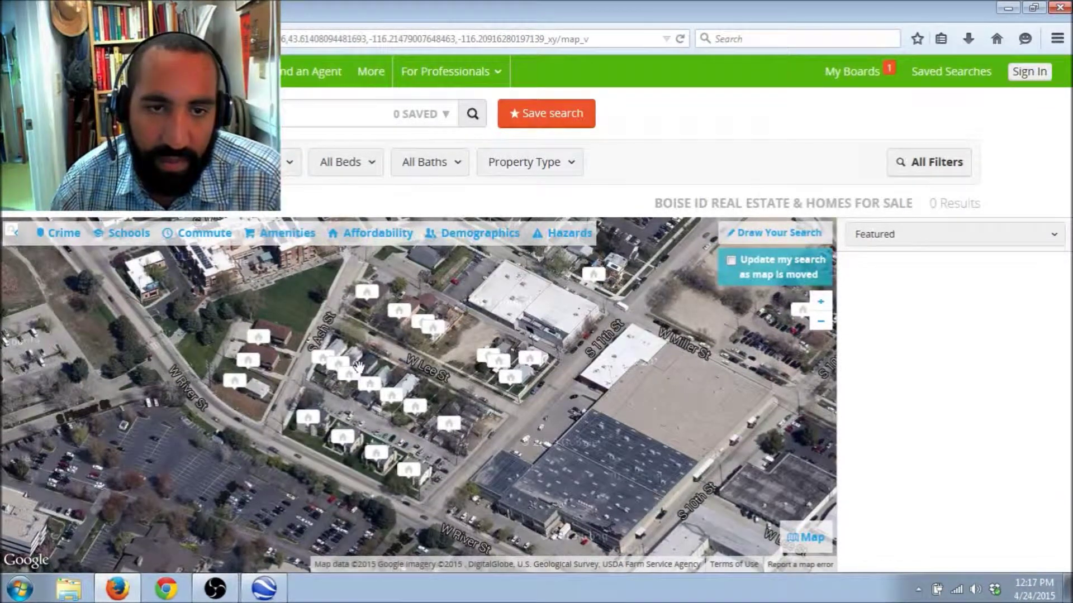
mouse_move(343, 372)
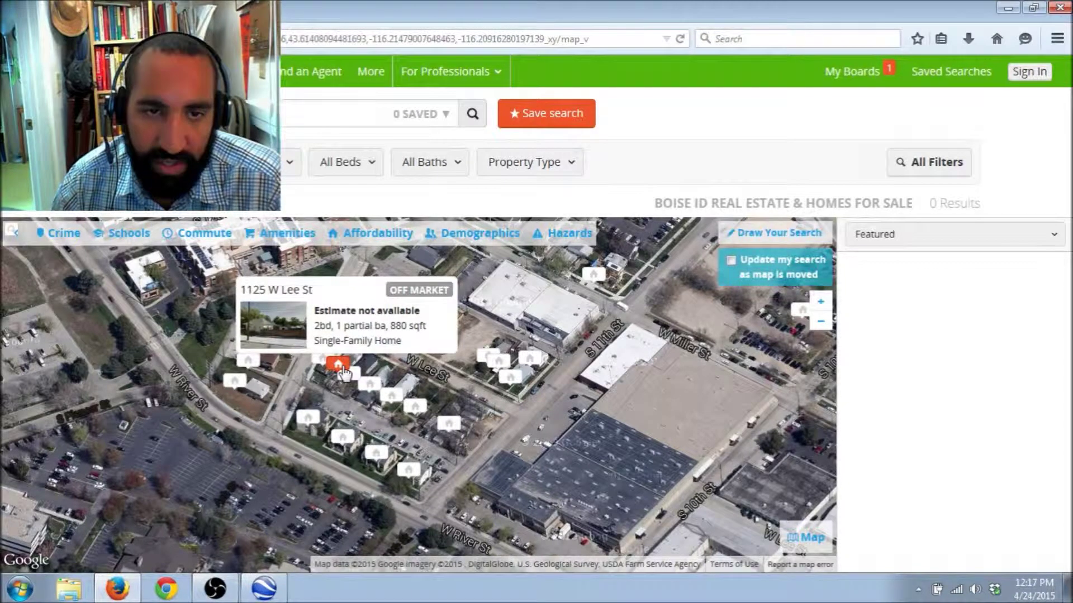
left_click(370, 386)
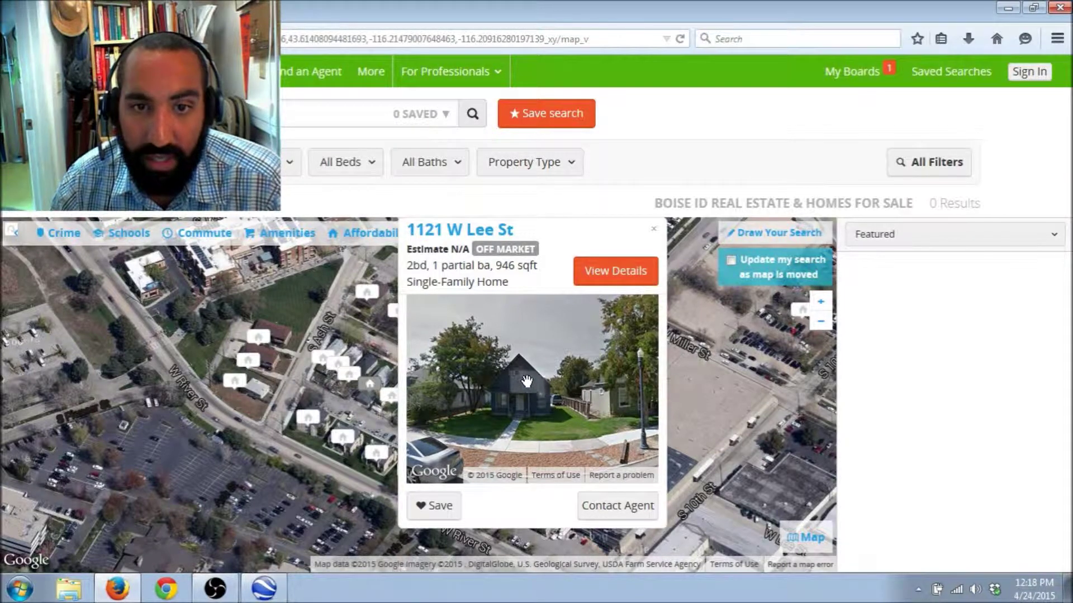
left_click(617, 278)
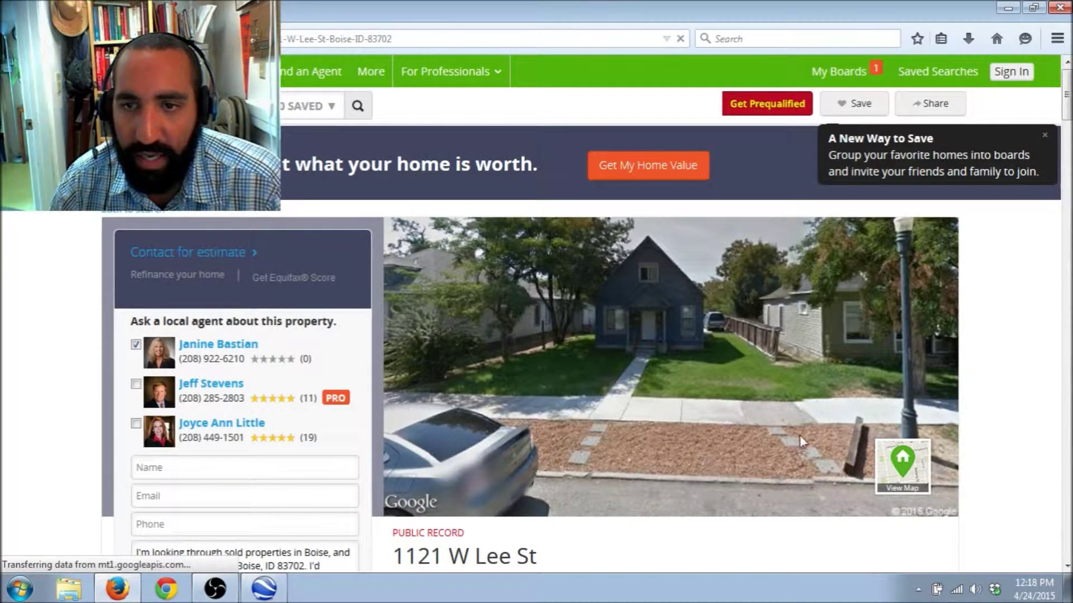
scroll(739, 454, "down", 3)
scroll(739, 455, "down", 3)
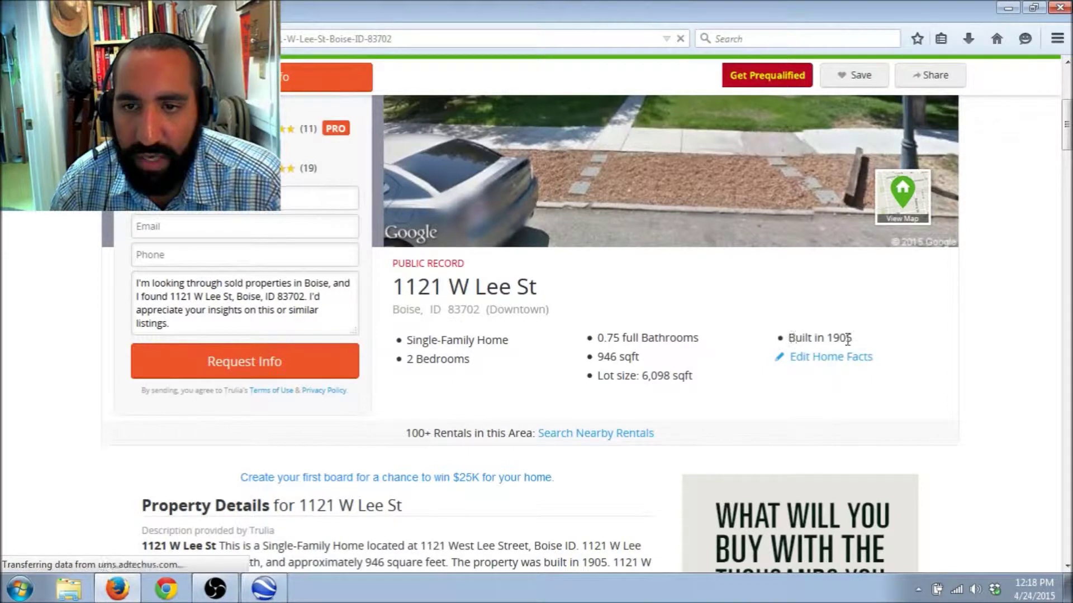
left_click_drag(853, 337, 792, 340)
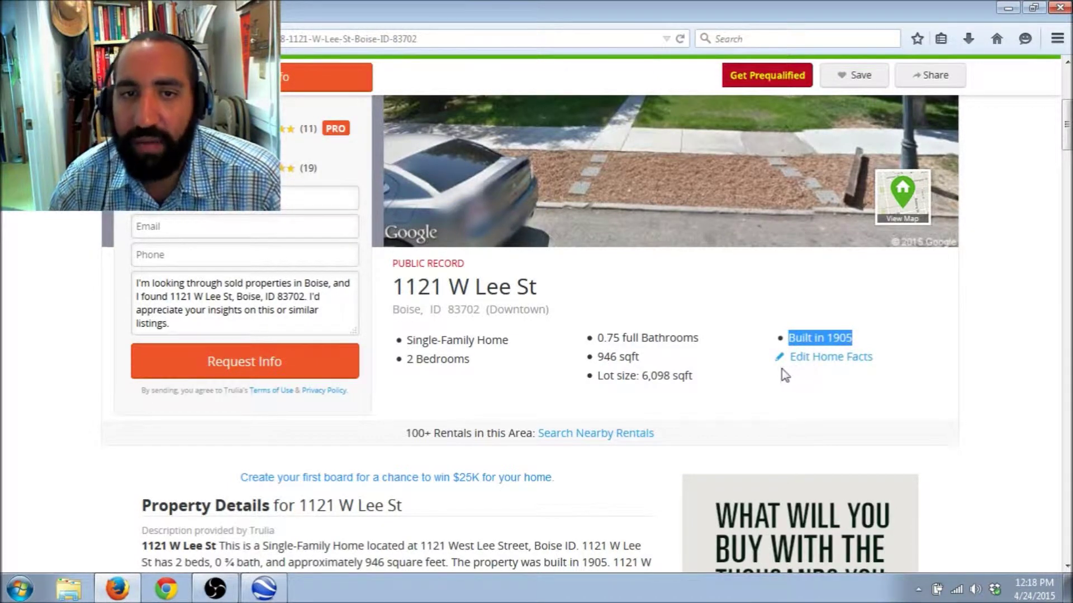
left_click_drag(537, 288, 399, 291)
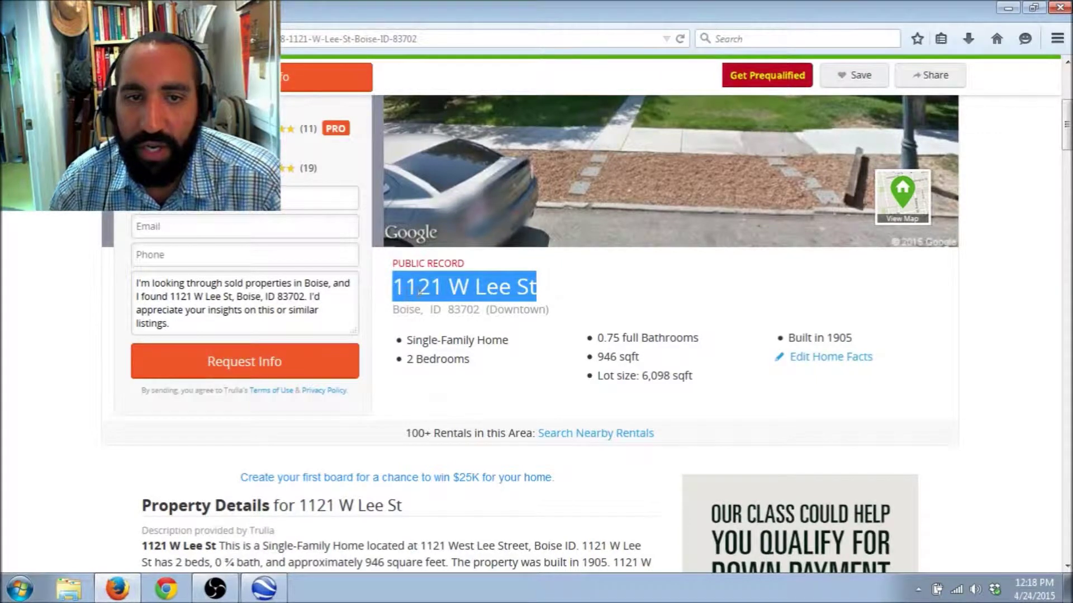
right_click(424, 288)
left_click(439, 300)
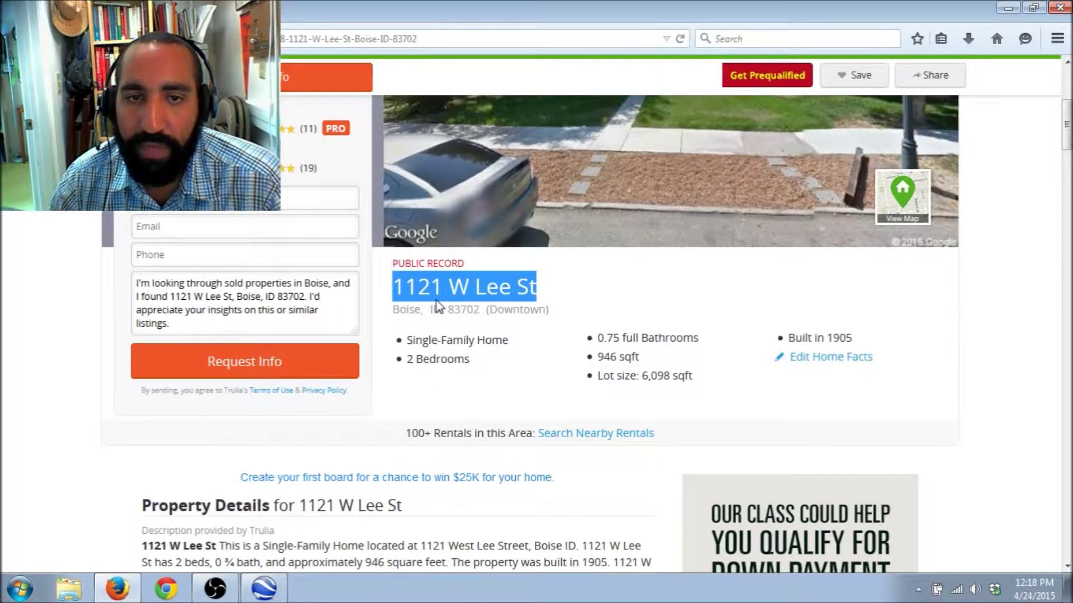
left_click(264, 590)
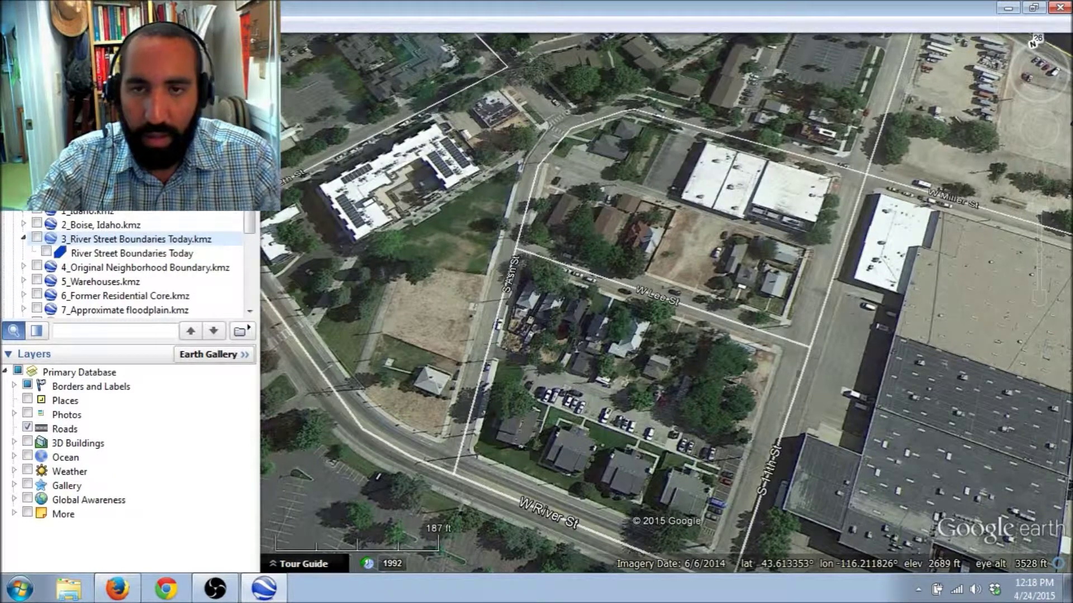
key("Return")
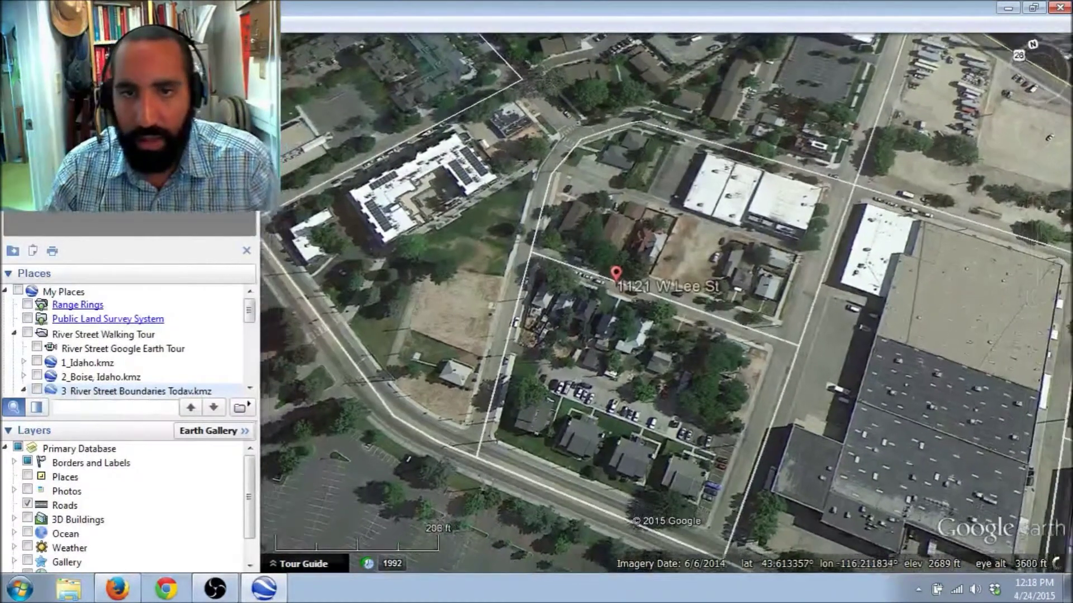
scroll(659, 327, "up", 3)
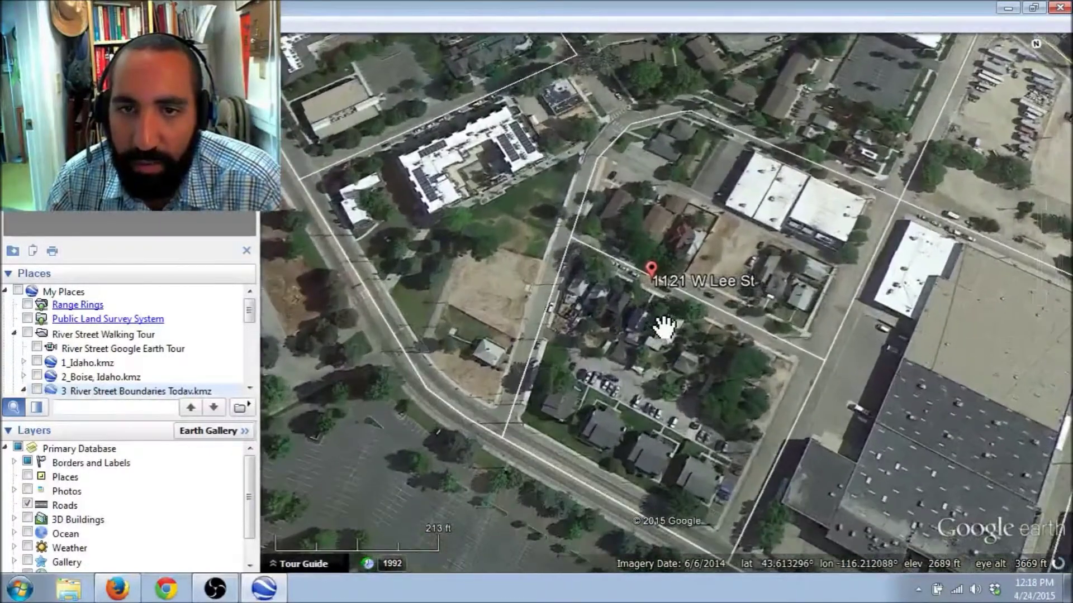
scroll(663, 328, "up", 2)
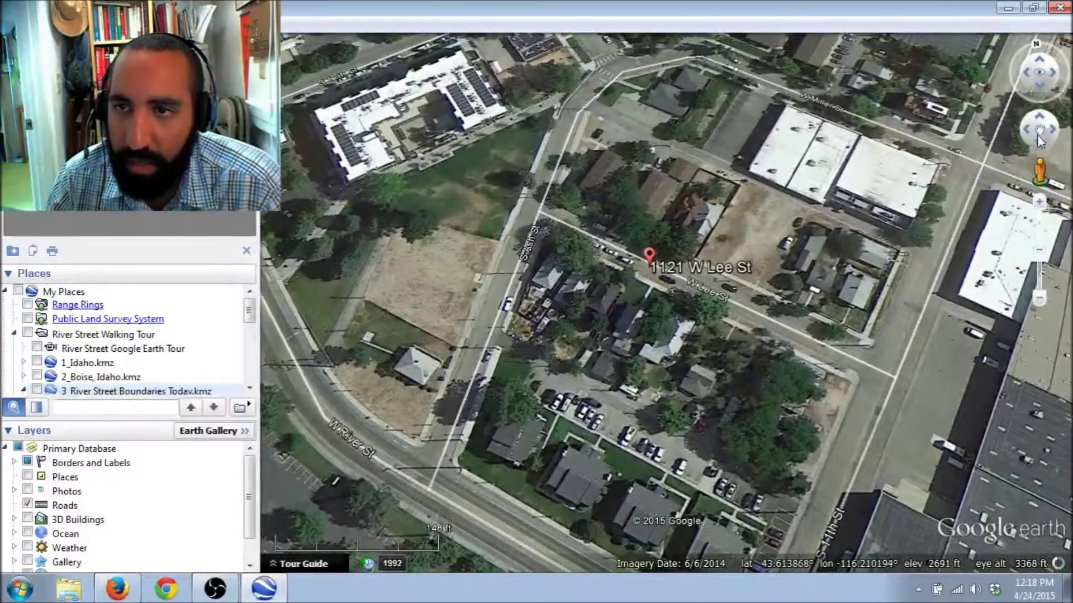
left_click_drag(1039, 174, 649, 262)
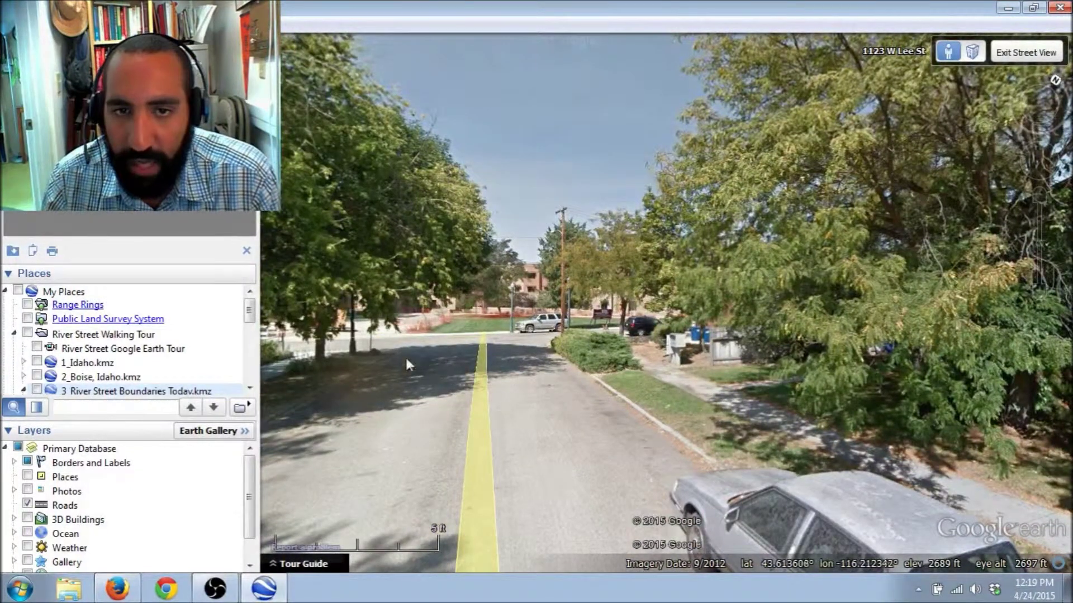
Compare the scene with the Trulia listing photo and step closer to the blue house.
left_click_drag(383, 356, 549, 357)
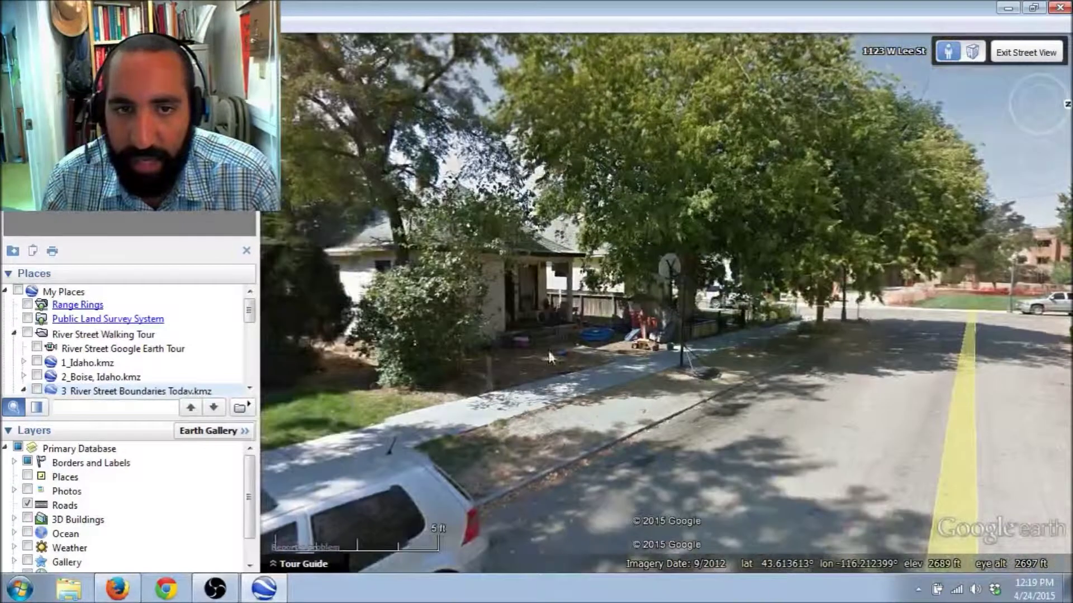
double_click(455, 352)
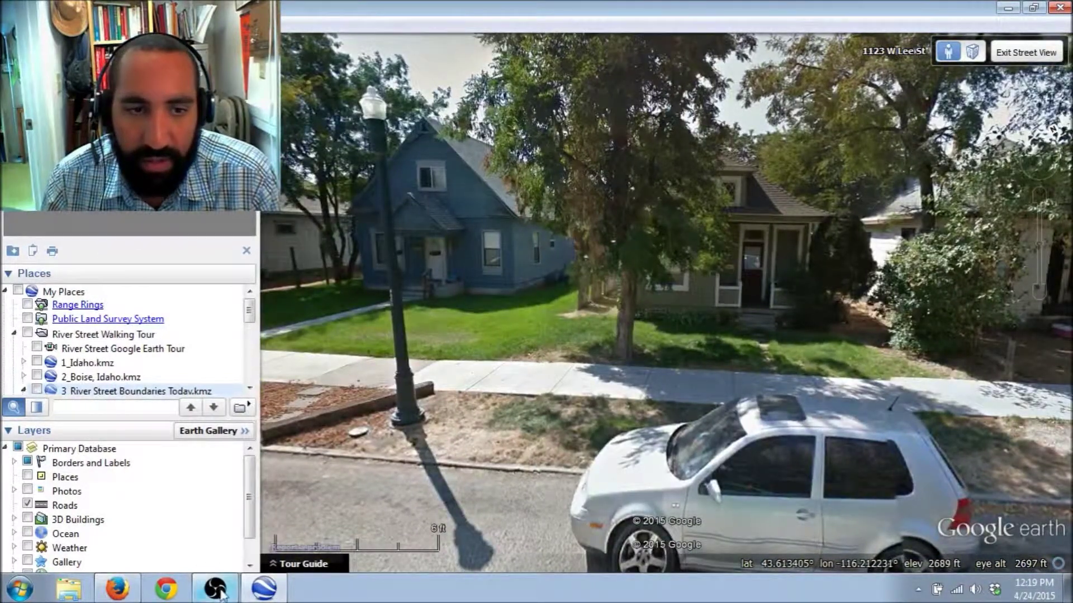
left_click(117, 588)
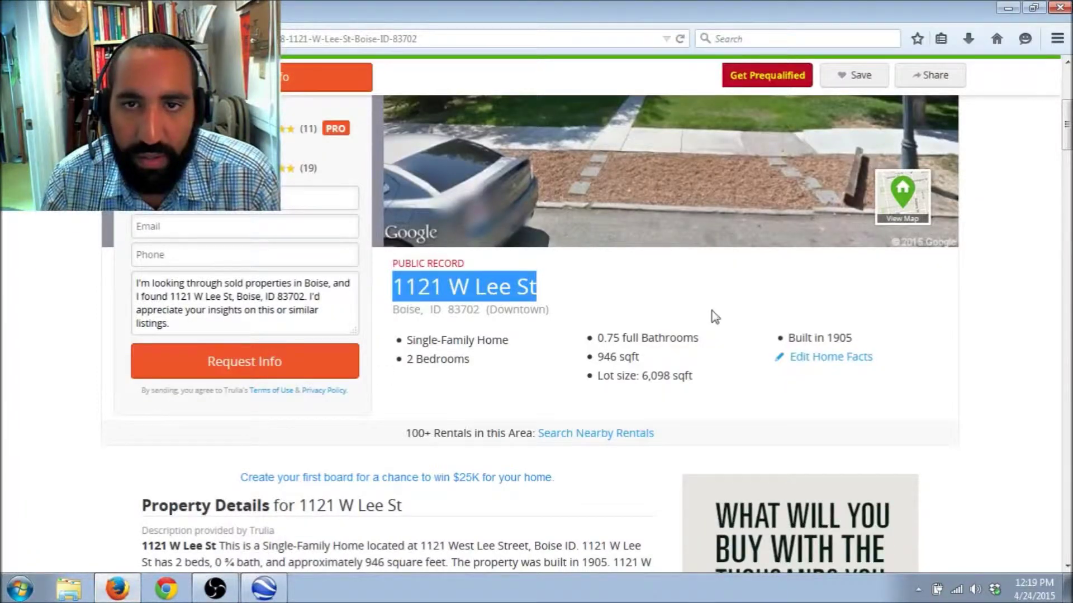
scroll(710, 314, "up", 5)
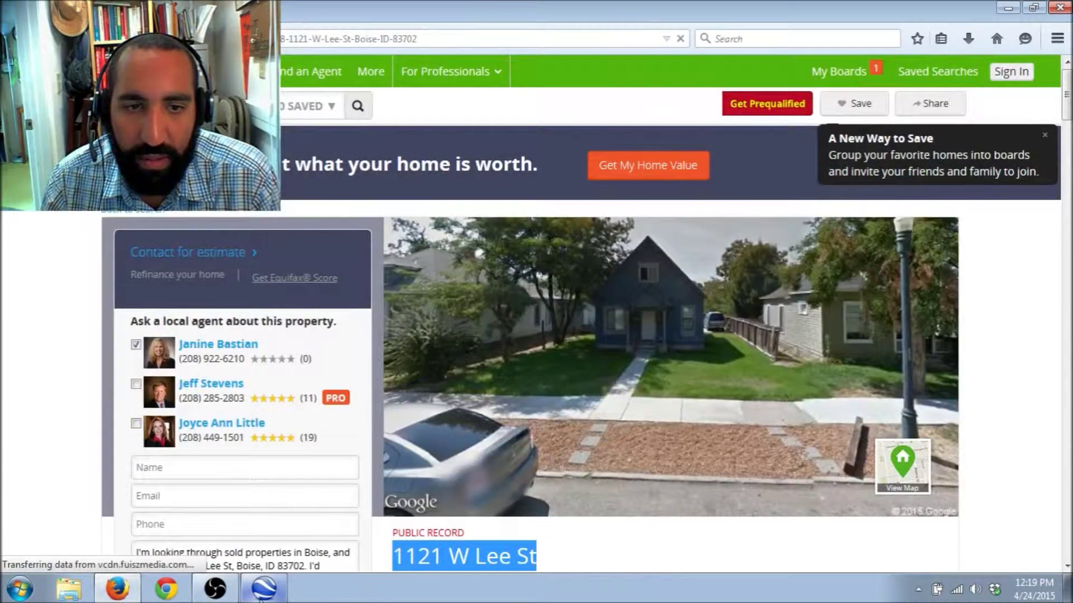
key("alt+Tab")
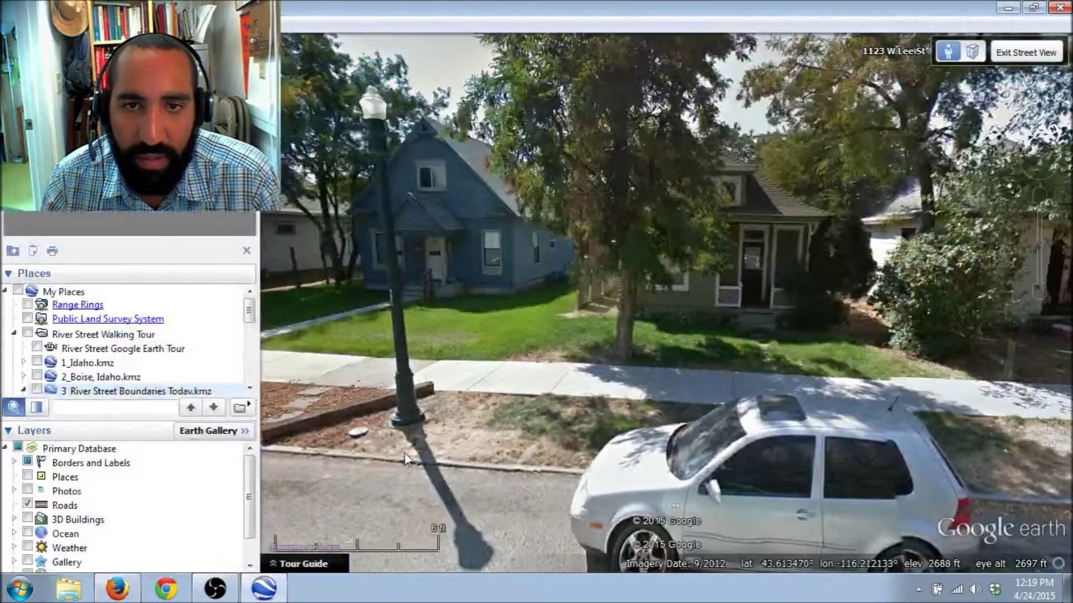
double_click(464, 398)
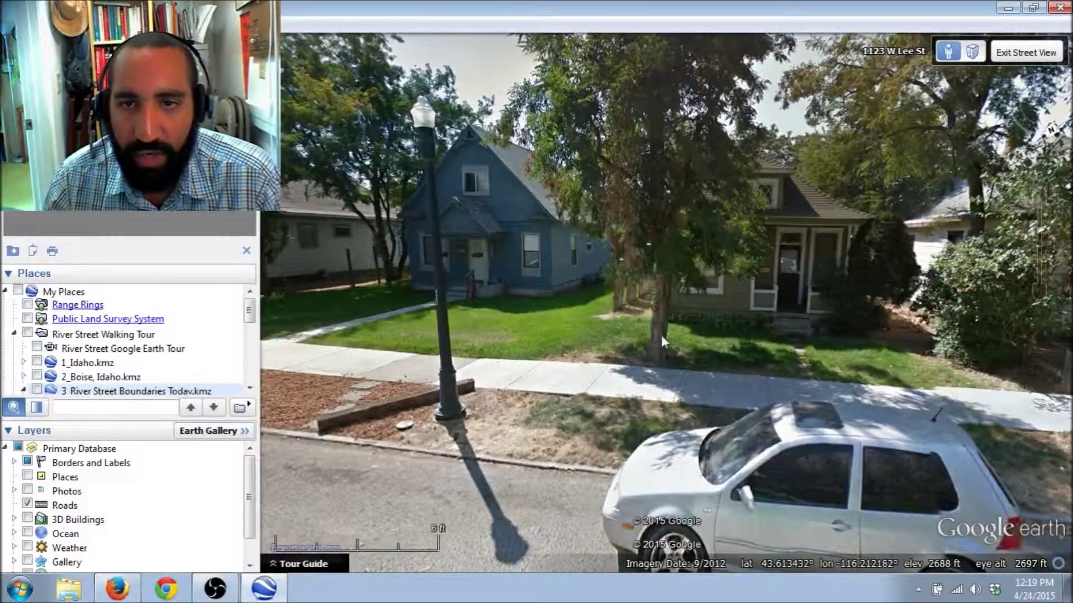
Turn toward the porch house and walk up W Lee St past 1125 to 1149 W Lee St.
left_click_drag(494, 309, 631, 325)
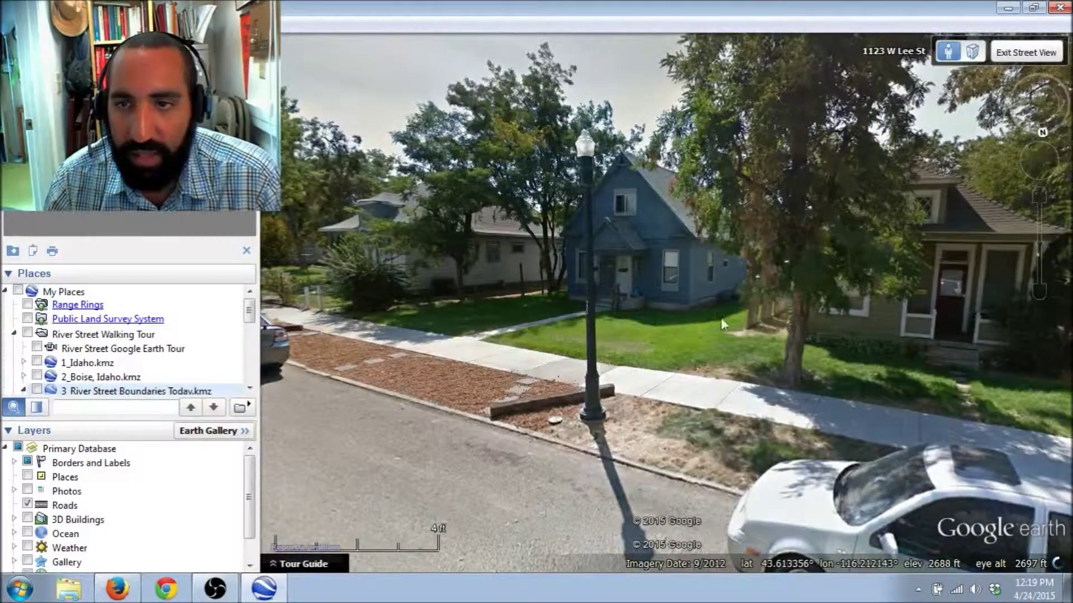
left_click_drag(947, 319, 690, 351)
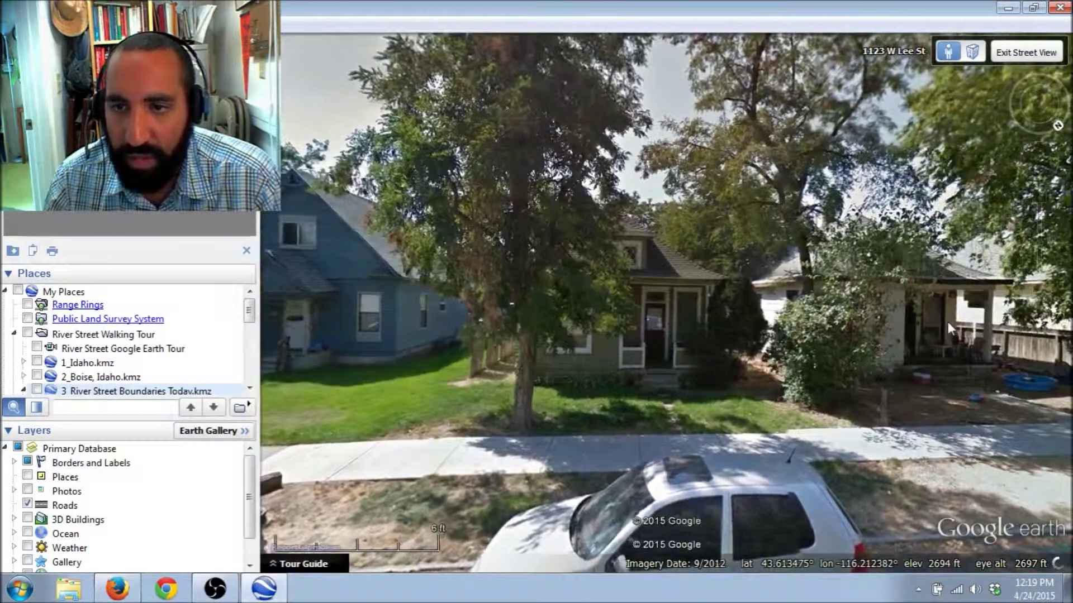
double_click(948, 321)
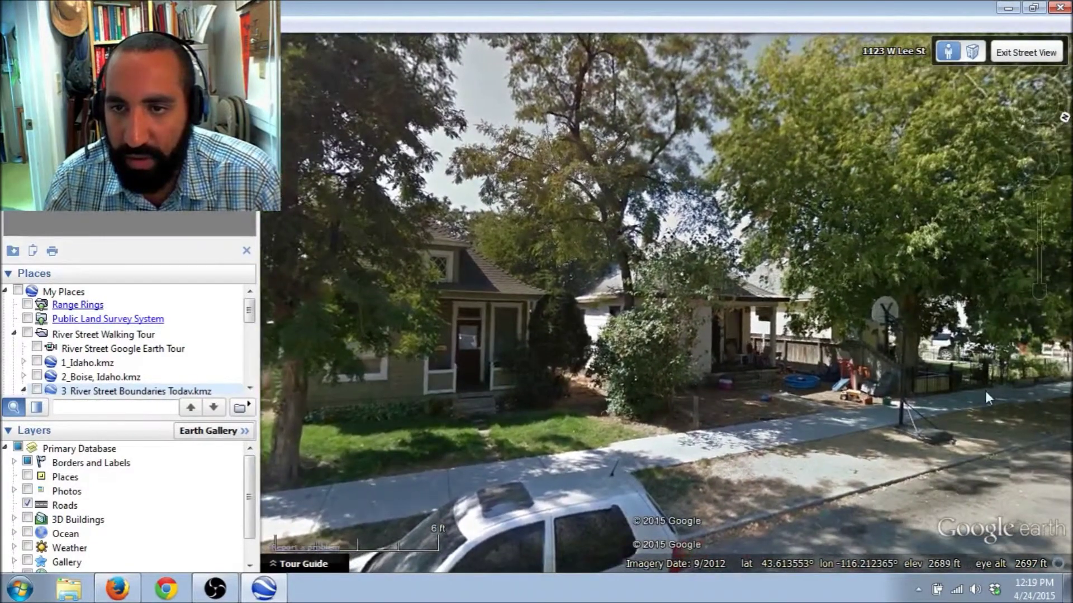
double_click(849, 434)
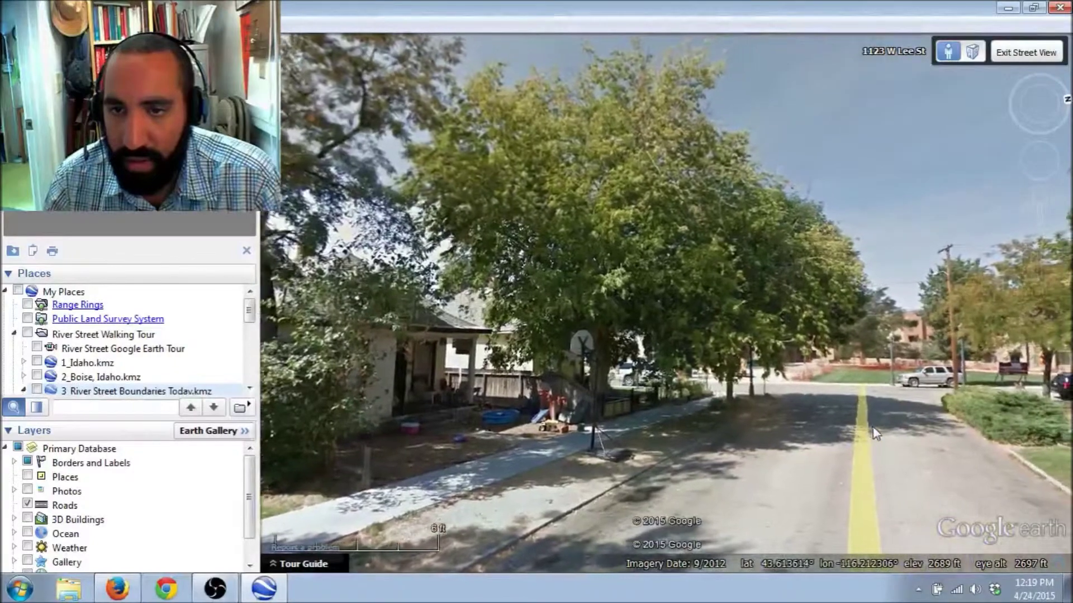
double_click(873, 428)
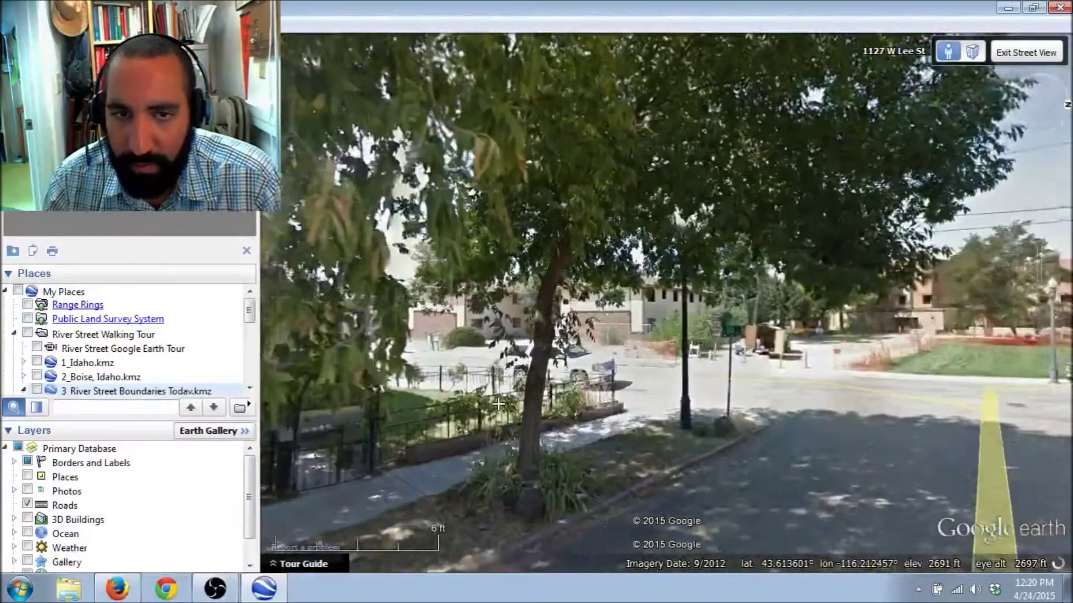
double_click(499, 403)
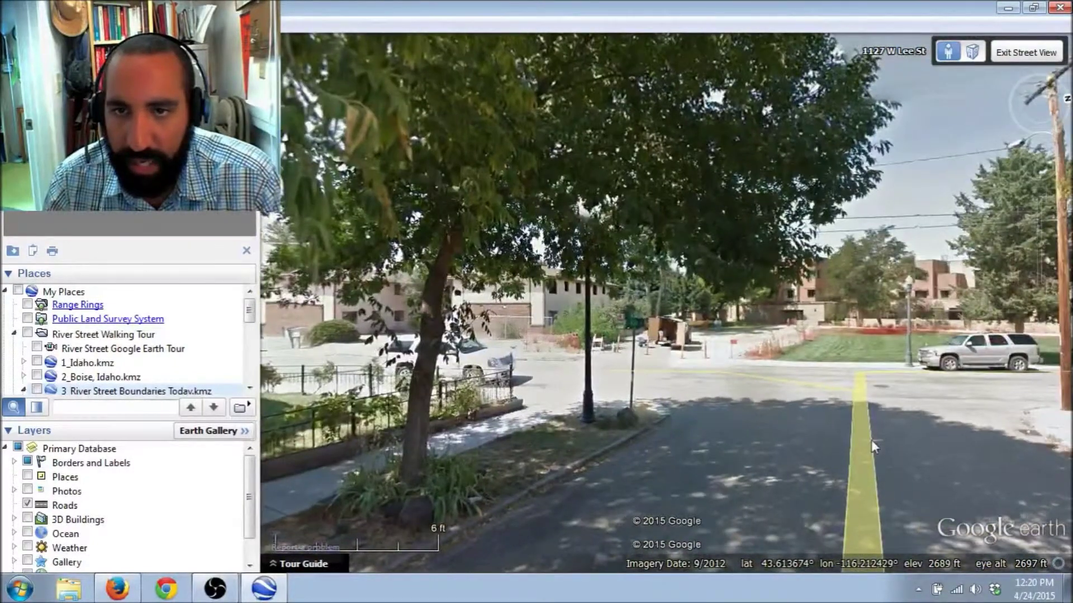
double_click(870, 440)
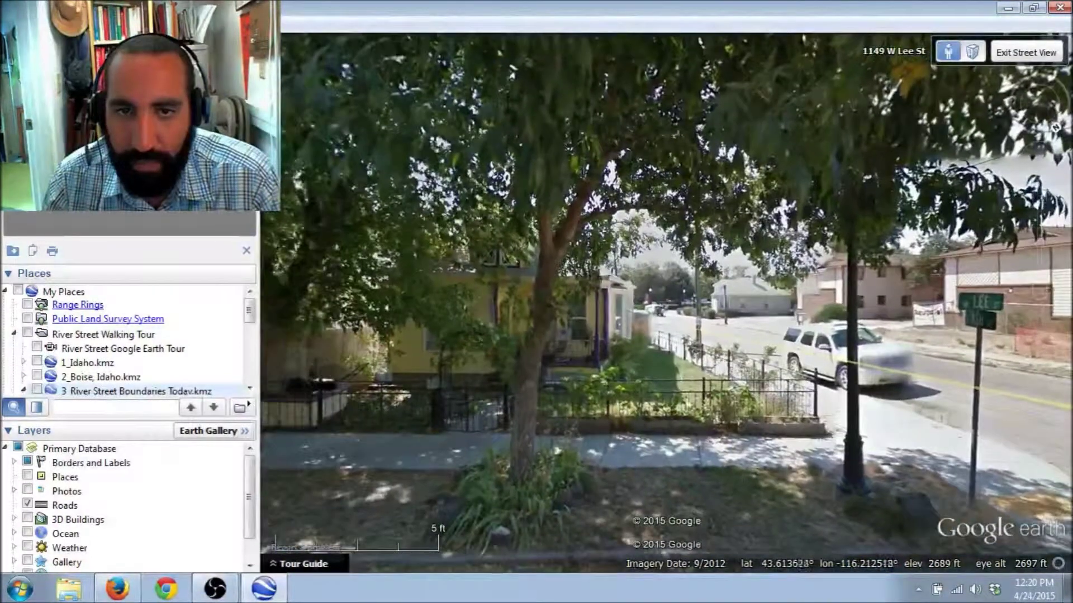
left_click_drag(690, 403, 899, 349)
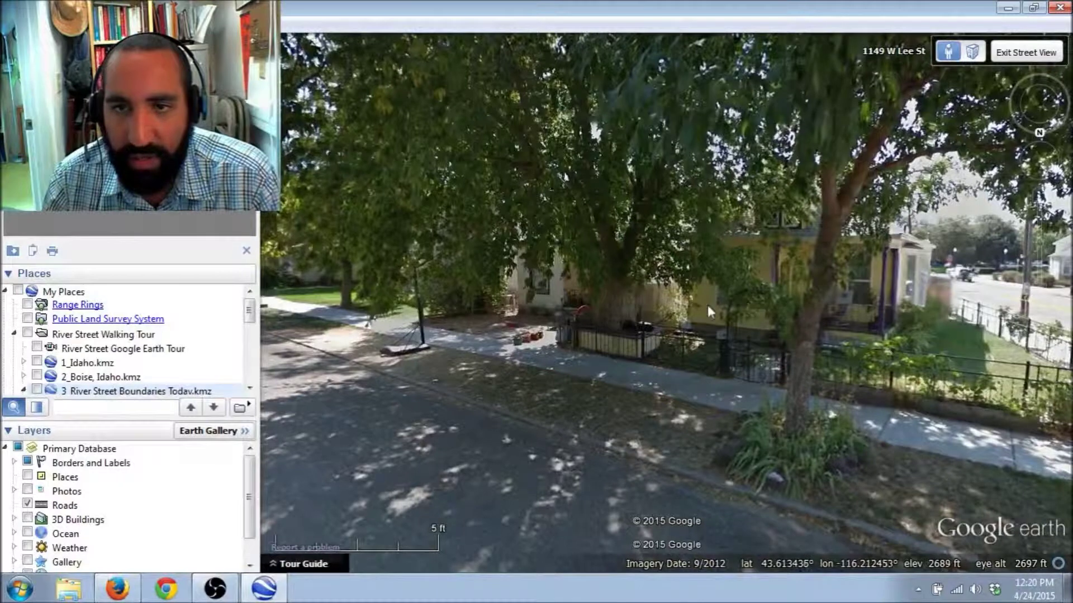
left_click_drag(661, 357, 641, 437)
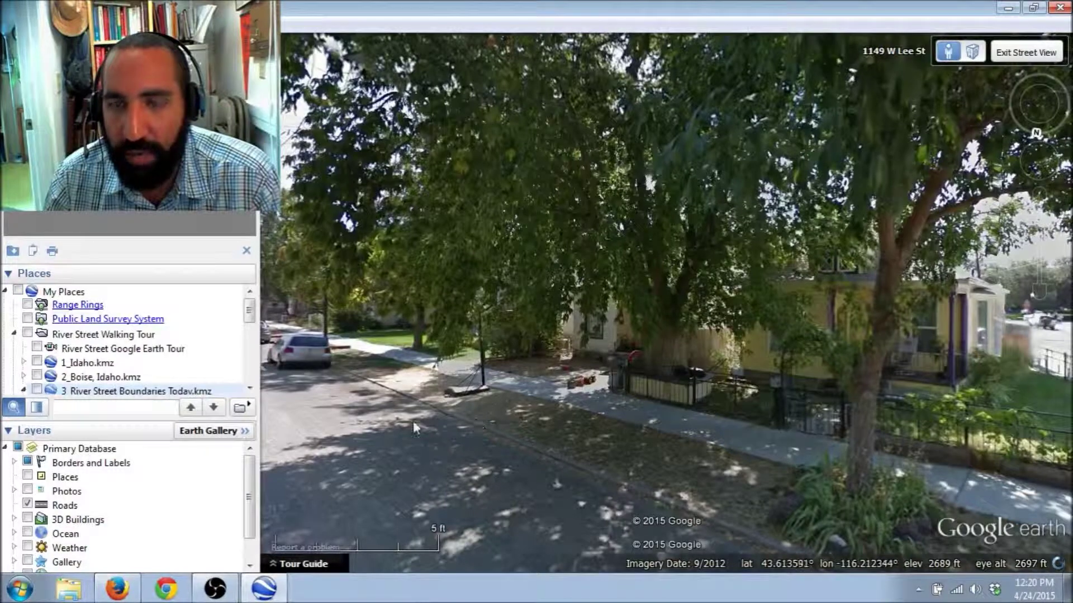
left_click_drag(387, 393, 672, 412)
left_click_drag(498, 386, 903, 363)
left_click_drag(478, 398, 639, 373)
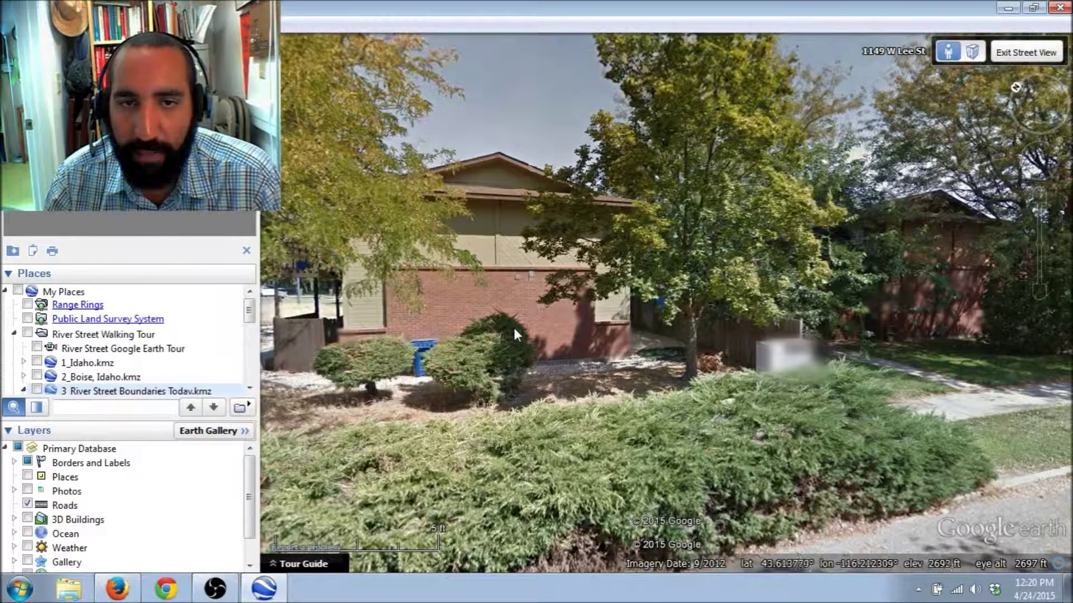
left_click_drag(993, 343, 517, 362)
Walk back down W Lee St via 1123 and 1117 to 1115 by the gravel lot.
double_click(687, 356)
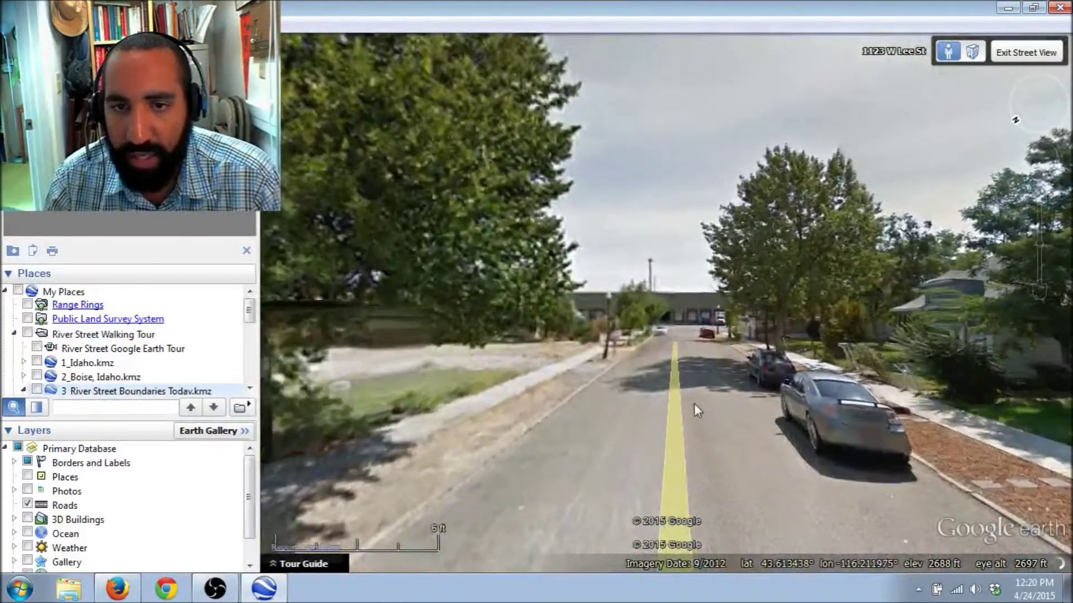
double_click(694, 405)
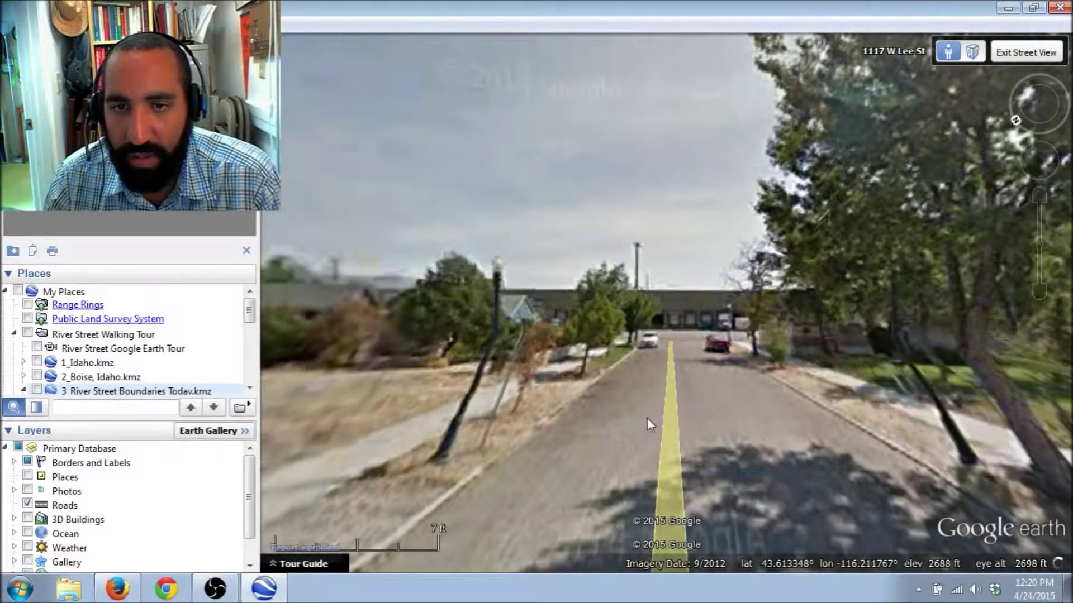
double_click(647, 418)
double_click(581, 398)
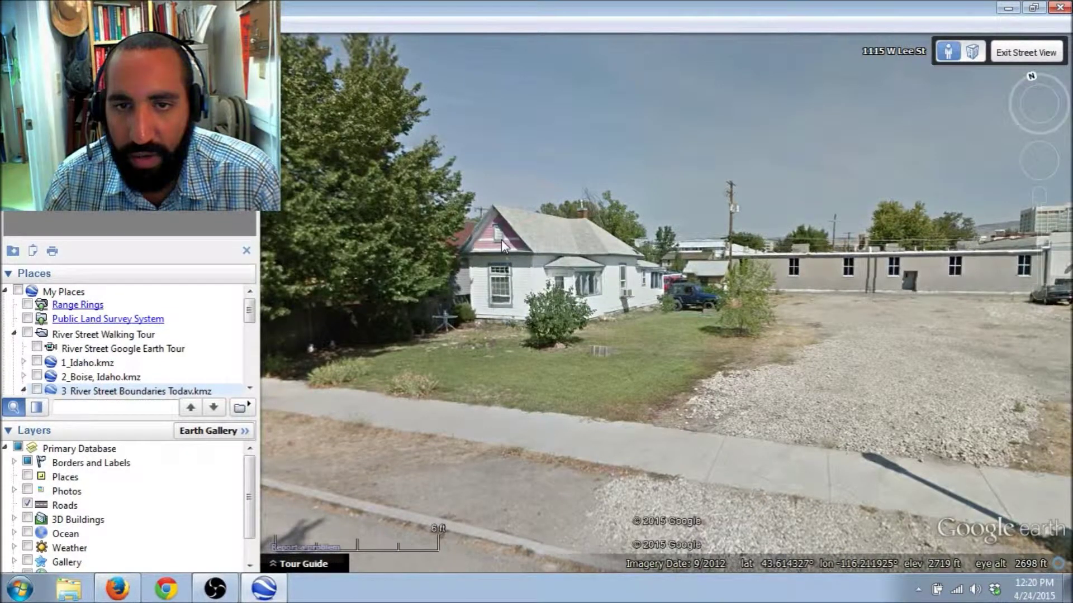
double_click(820, 317)
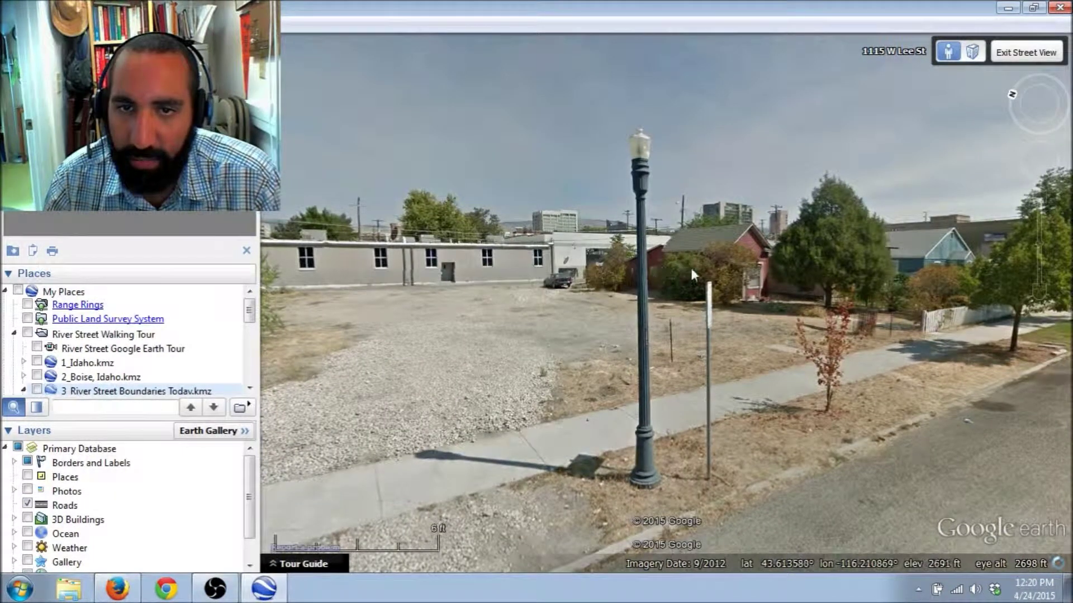
Continue down W Lee St past 1113 and 1109 to stop at 1107 W Lee St.
double_click(756, 284)
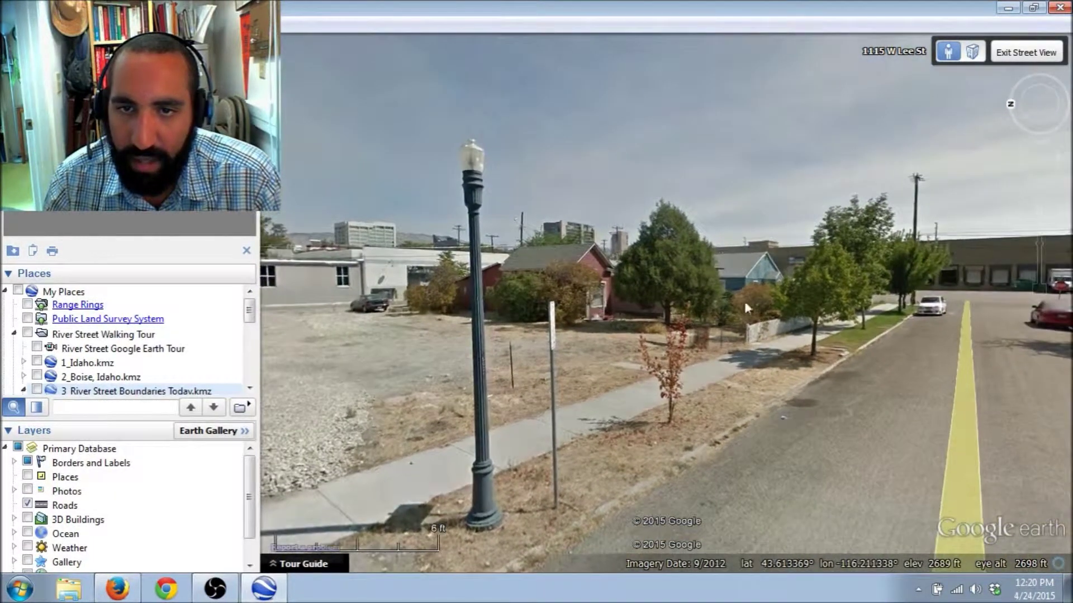
double_click(761, 283)
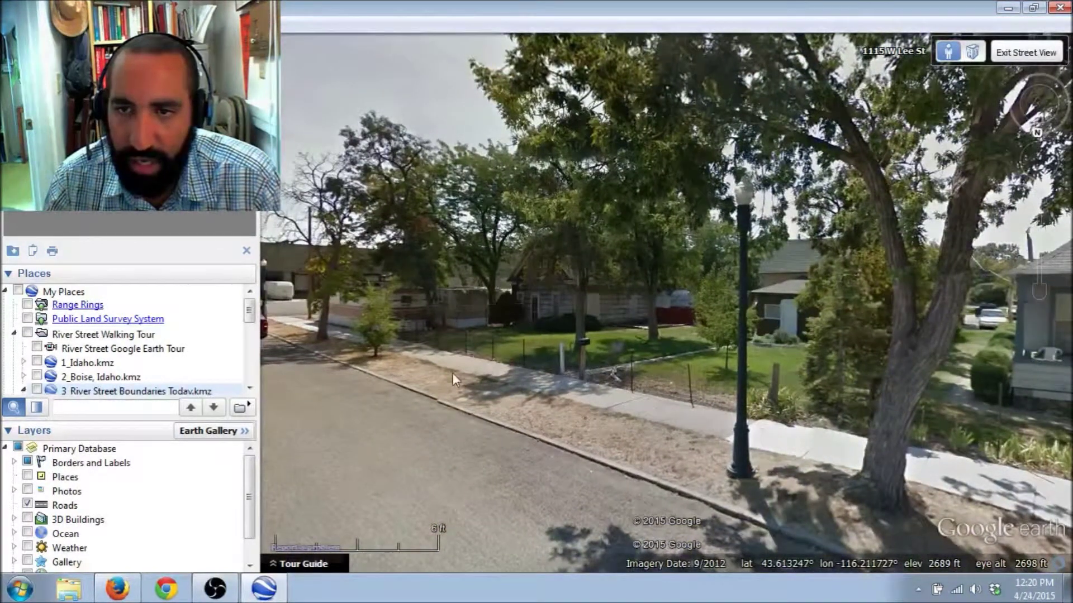
double_click(451, 373)
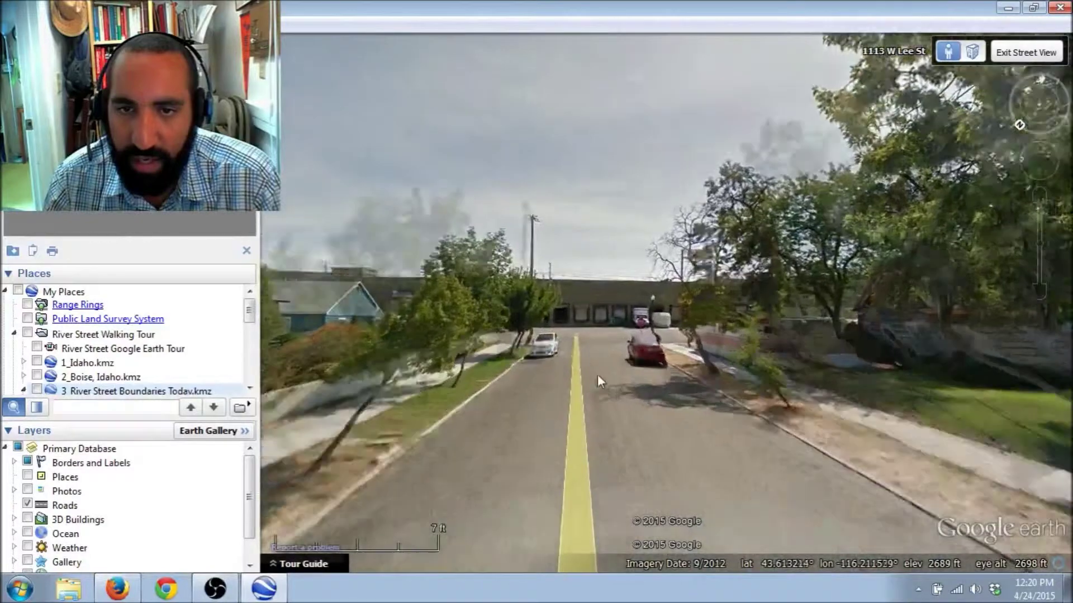
double_click(597, 375)
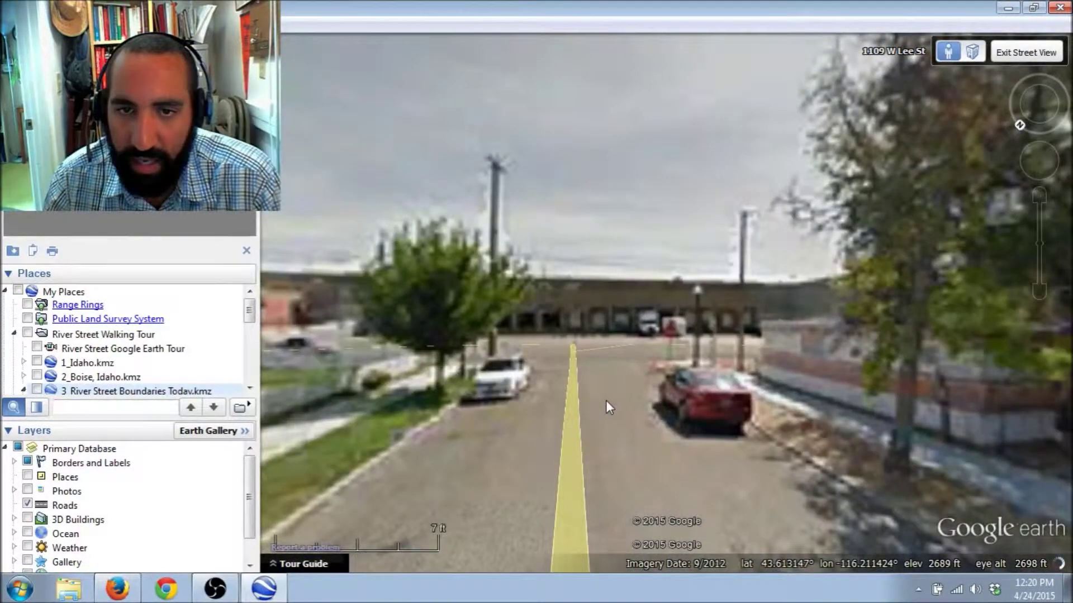
double_click(606, 400)
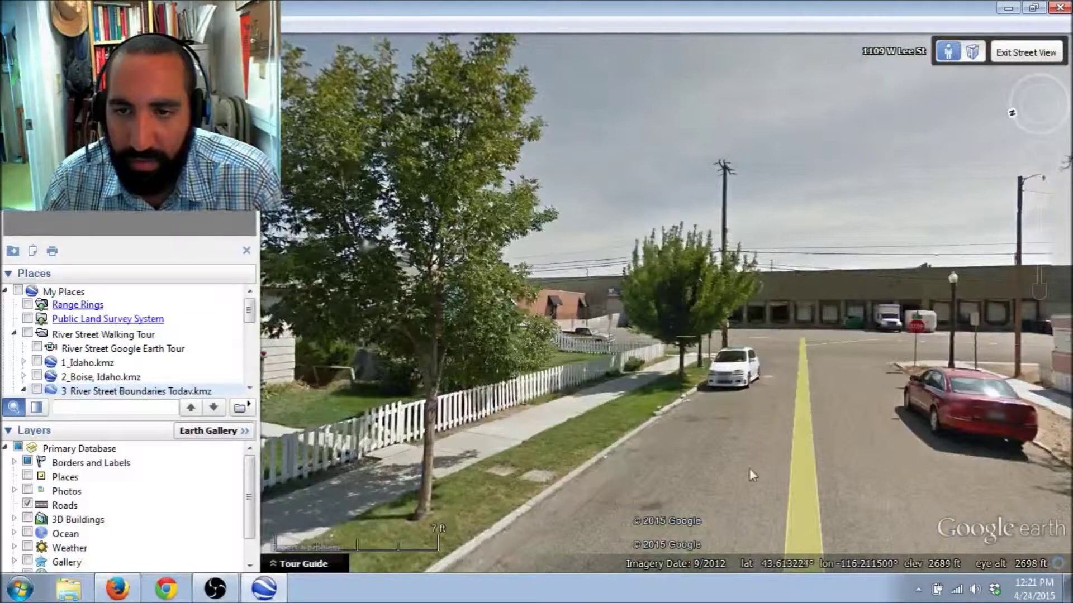
double_click(749, 468)
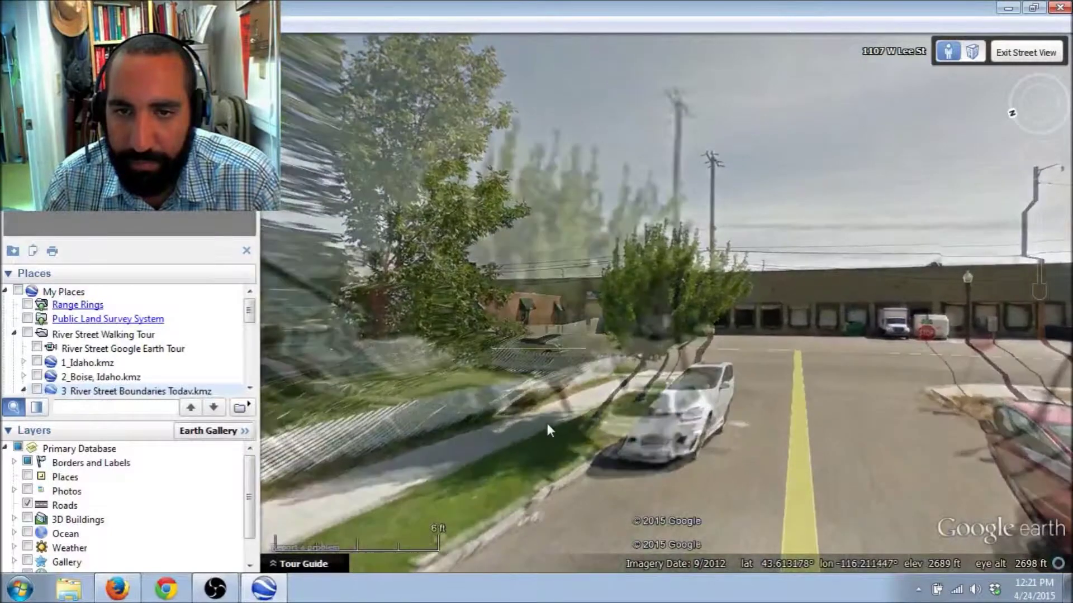
Turn toward the blue house and its neighbour, then step forward down the street.
left_click_drag(459, 372, 740, 362)
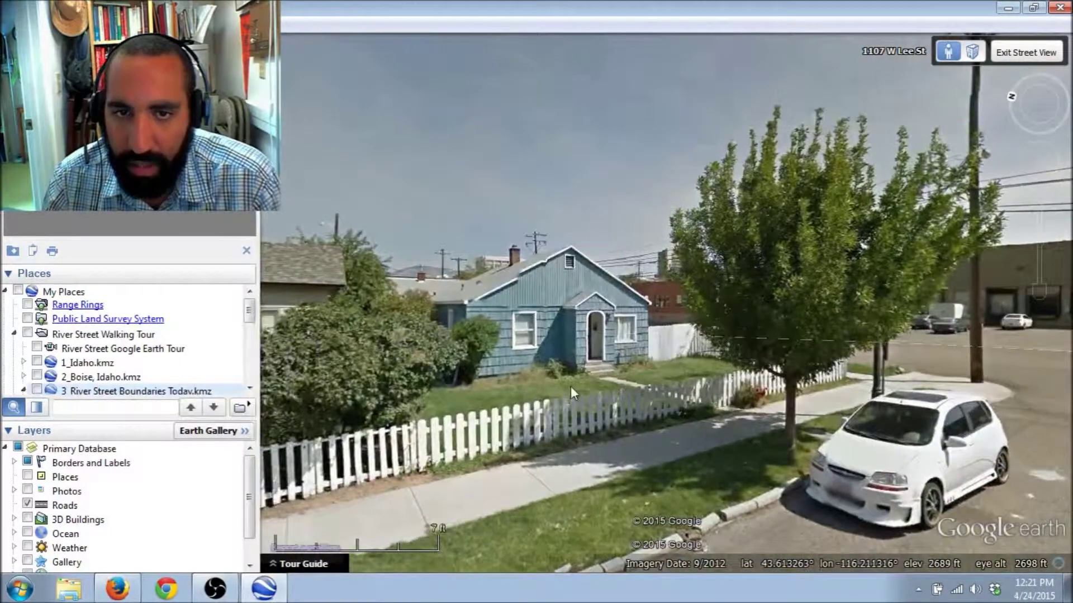
left_click_drag(571, 387, 749, 377)
left_click_drag(605, 361, 656, 359)
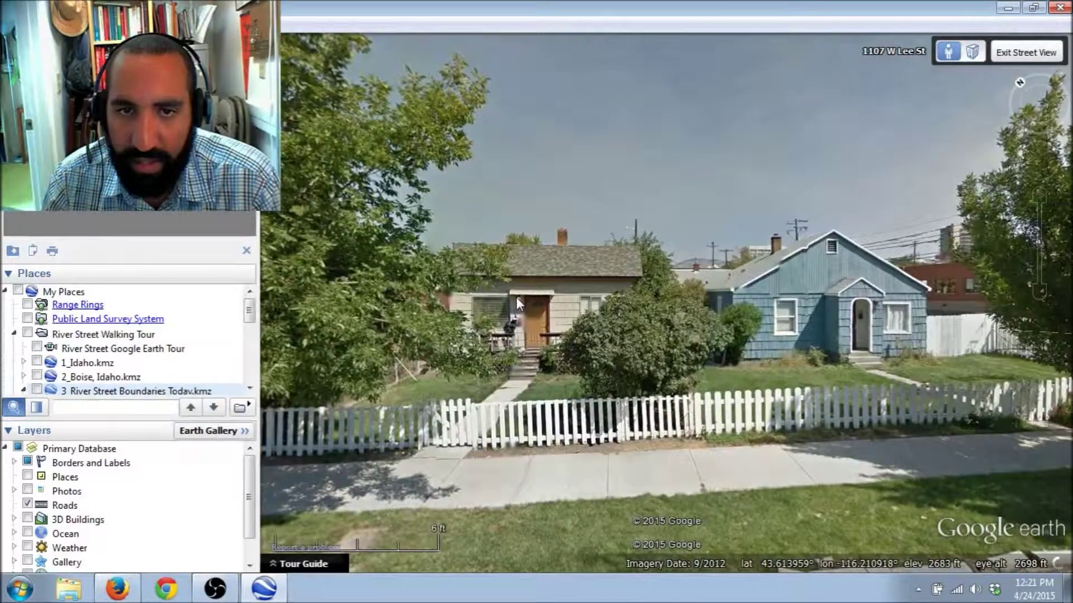
left_click_drag(516, 298, 698, 364)
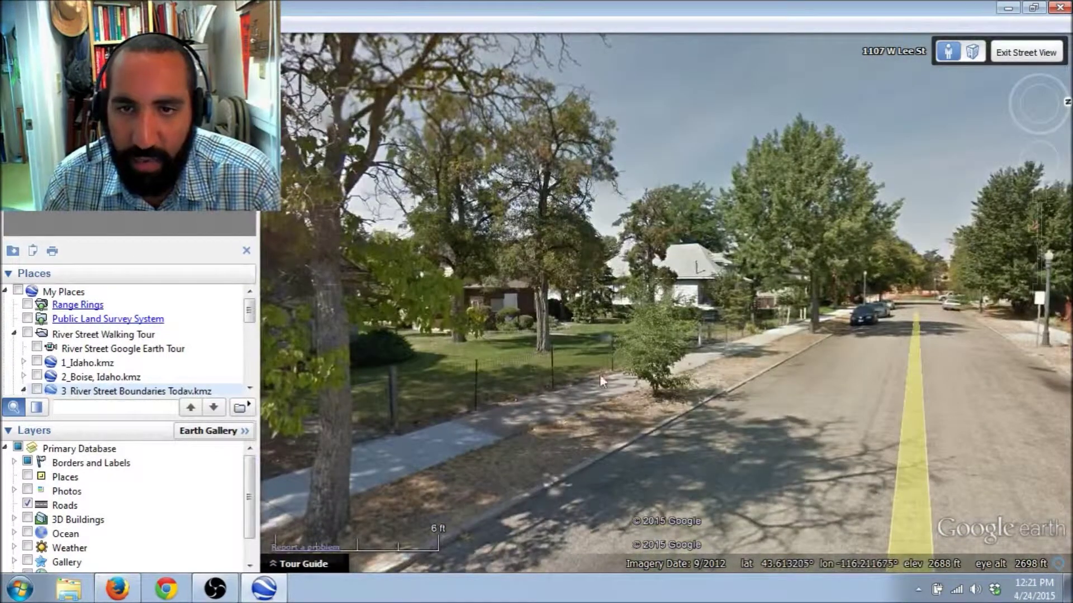
left_click(699, 363)
View the brick building and pink trailer, then exit Street View to the aerial view.
left_click_drag(646, 371, 893, 362)
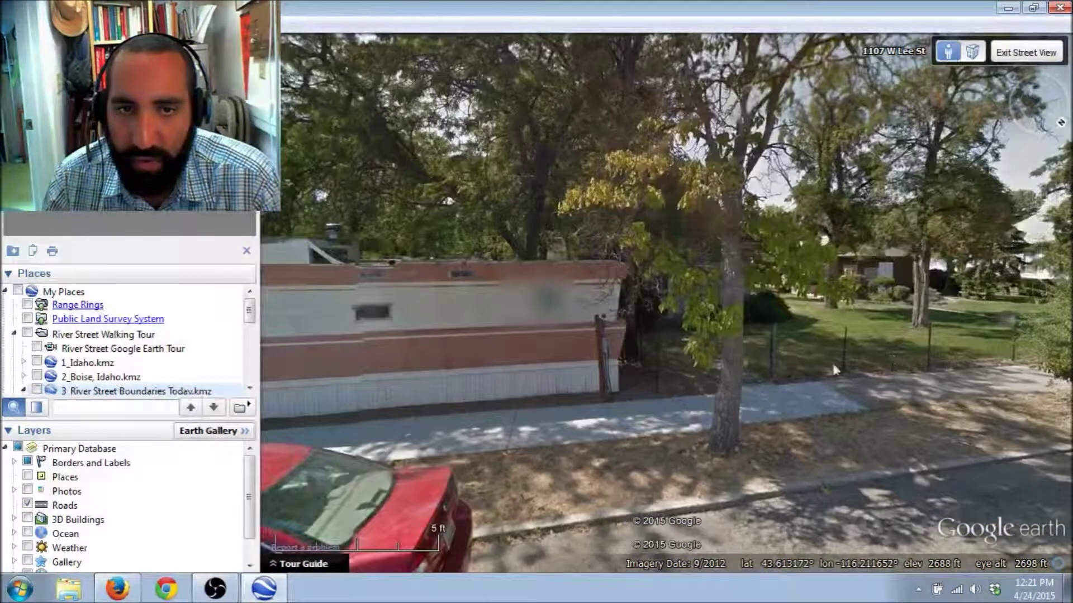
left_click(475, 381)
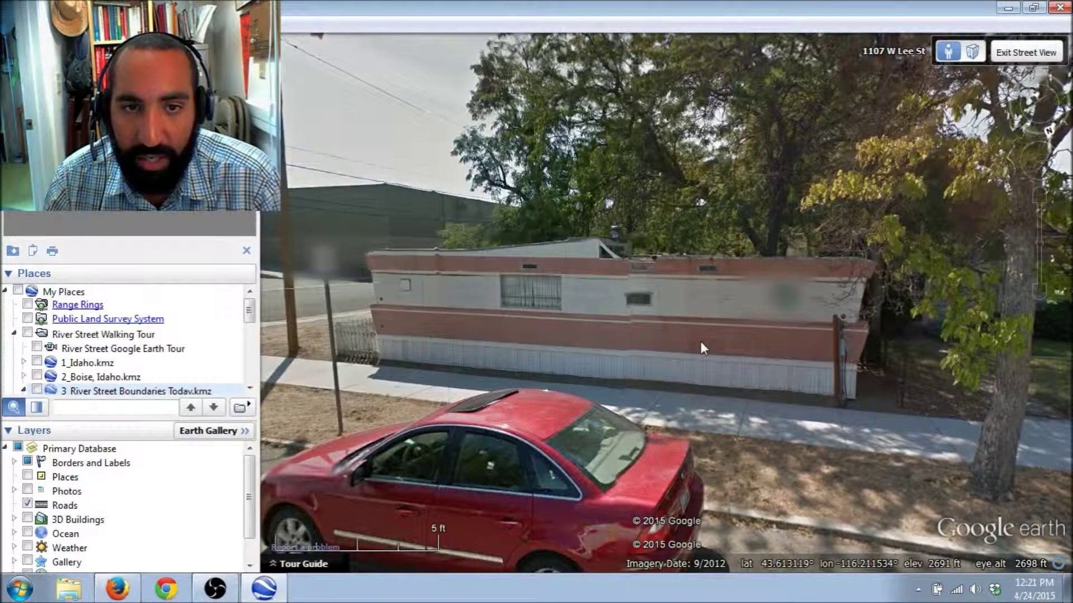
left_click(922, 360)
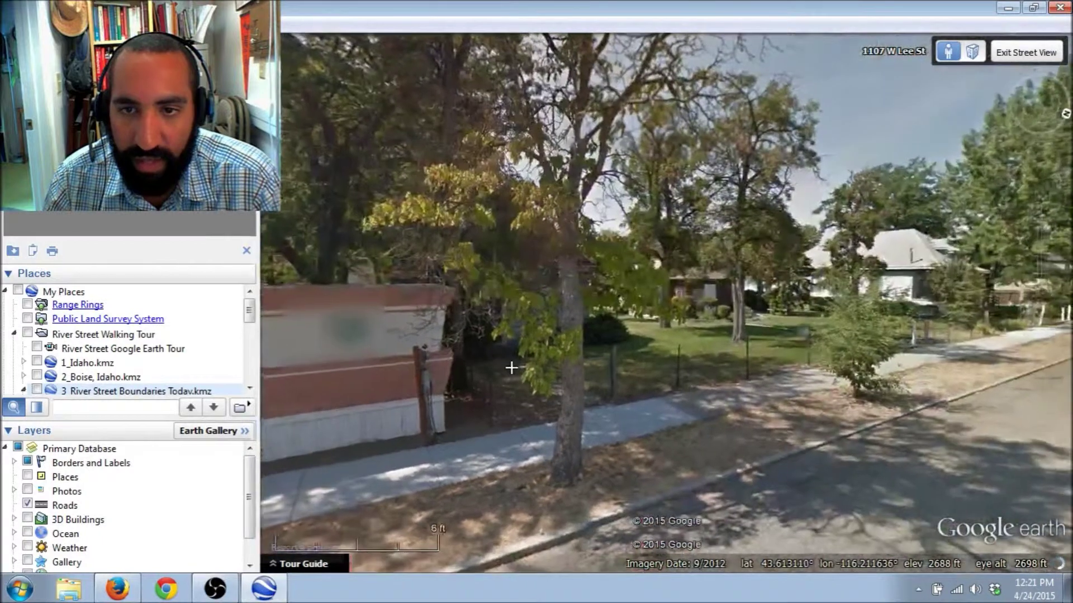
left_click_drag(906, 336, 605, 371)
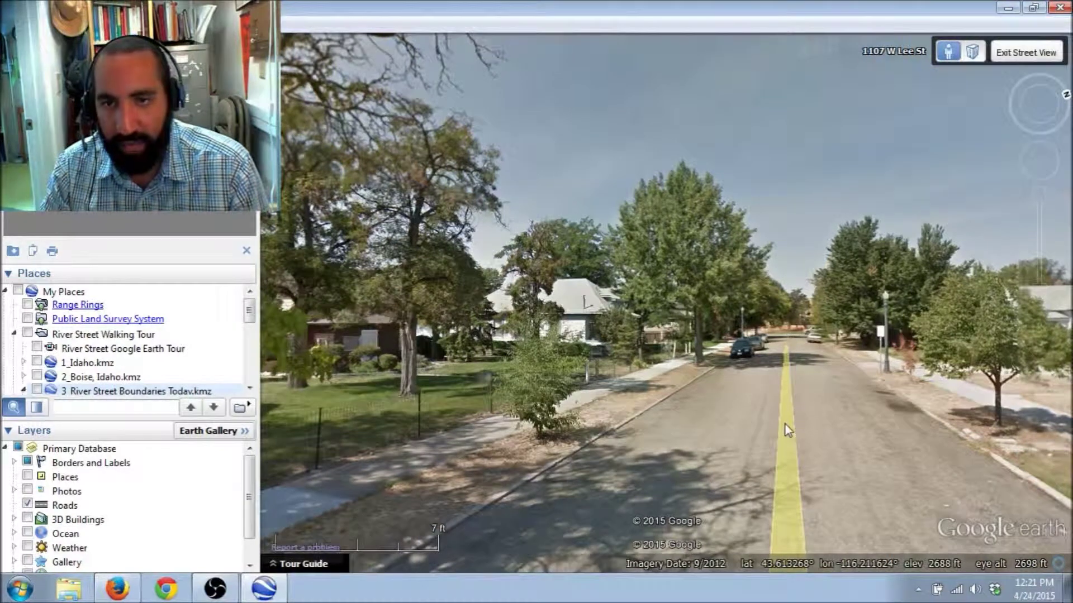
mouse_move(1044, 184)
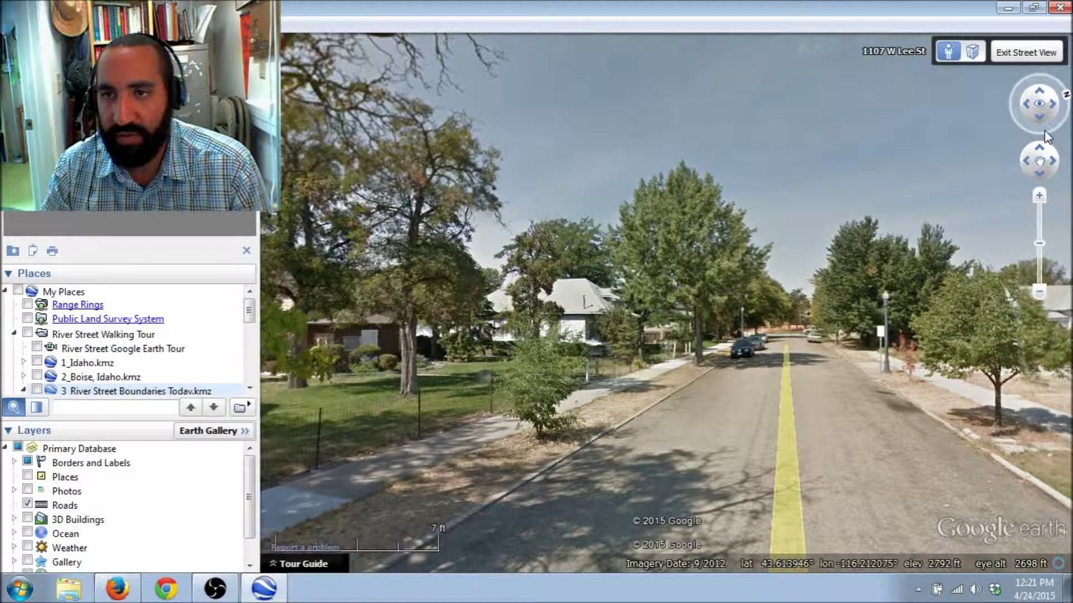
left_click(1025, 52)
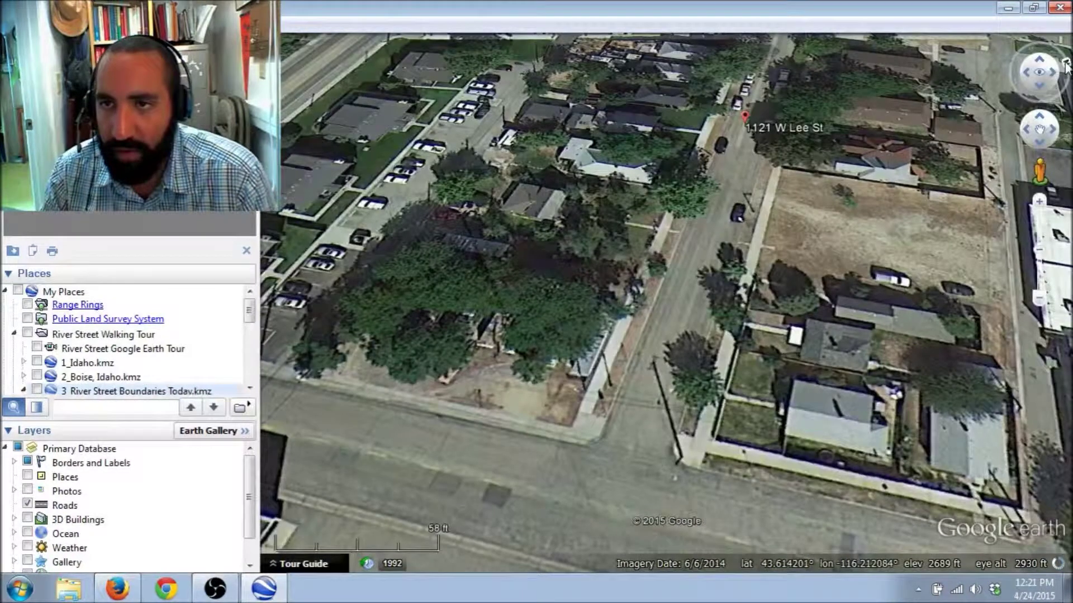
Rotate and zoom out over the 1121 W Lee St block, then enable 3 River Street Boundaries Today.kmz.
left_click_drag(1064, 67, 1044, 45)
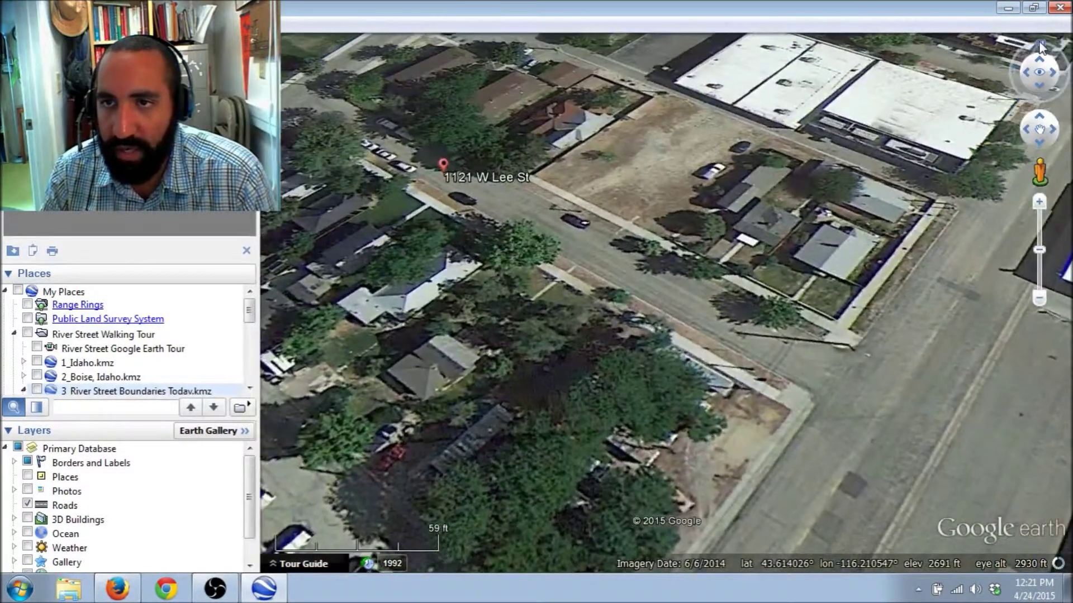
scroll(537, 364, "down", 2)
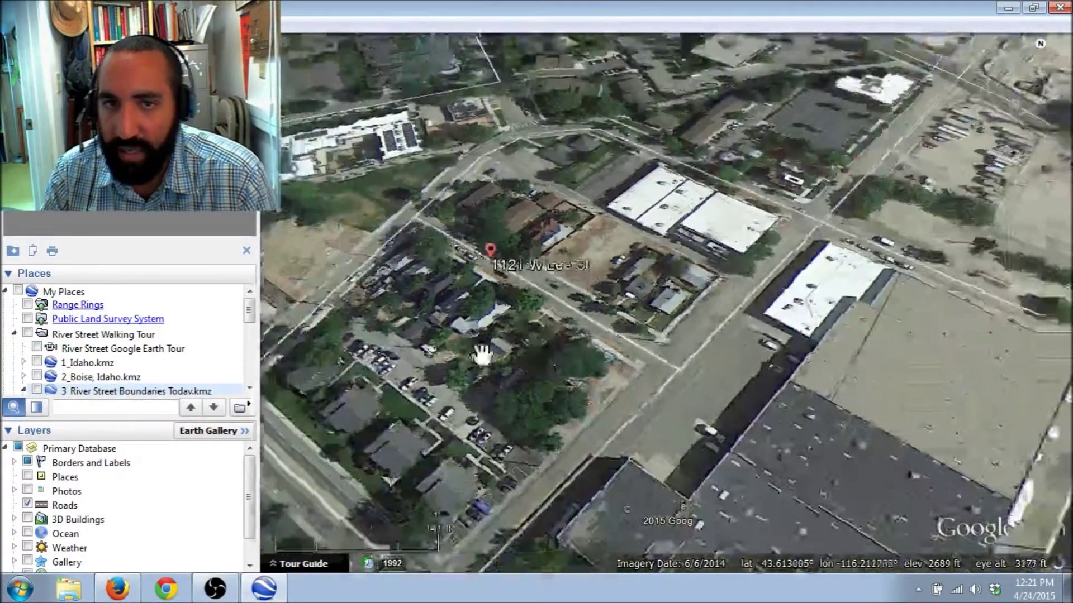
mouse_move(486, 352)
left_mouse_down()
mouse_move(807, 395)
mouse_move(767, 426)
left_mouse_up()
scroll(731, 383, "down", 2)
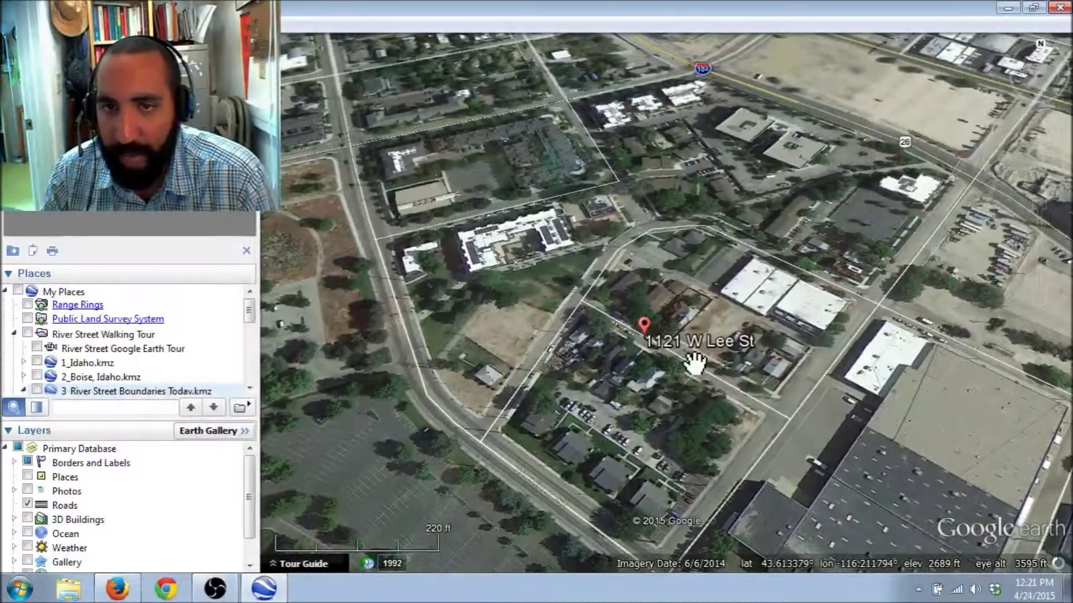
left_click_drag(640, 343, 773, 363)
left_click_drag(742, 433, 721, 335)
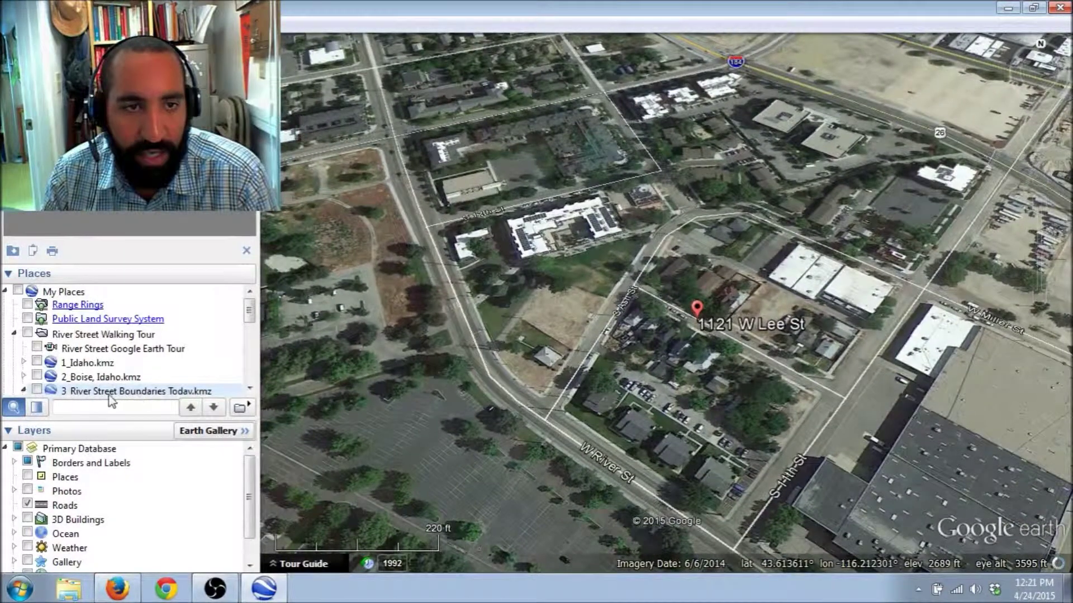
left_click(36, 390)
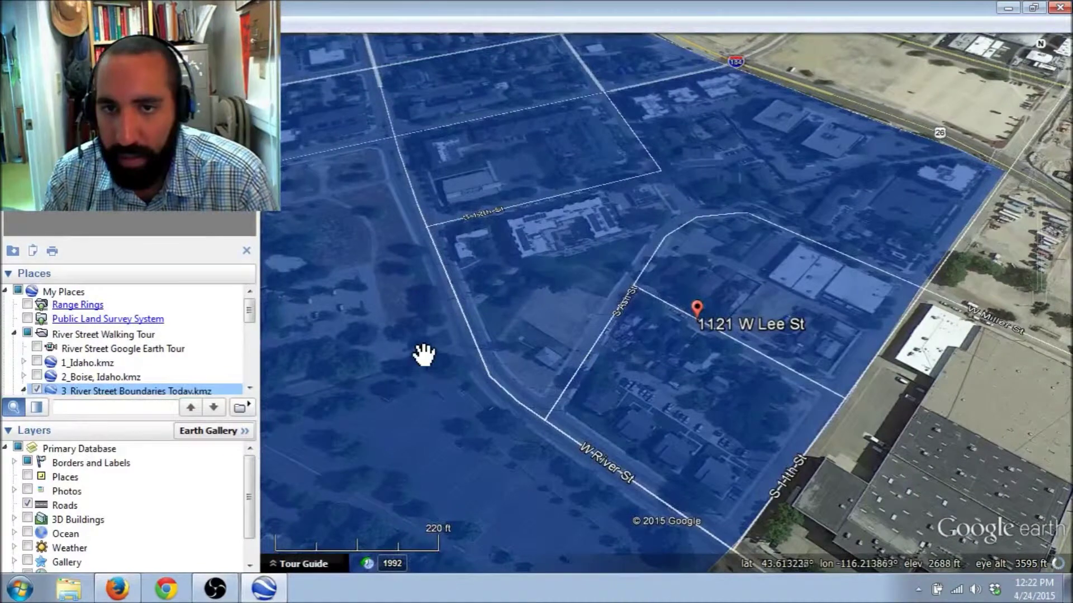
left_click_drag(422, 354, 590, 343)
scroll(642, 352, "down", 2)
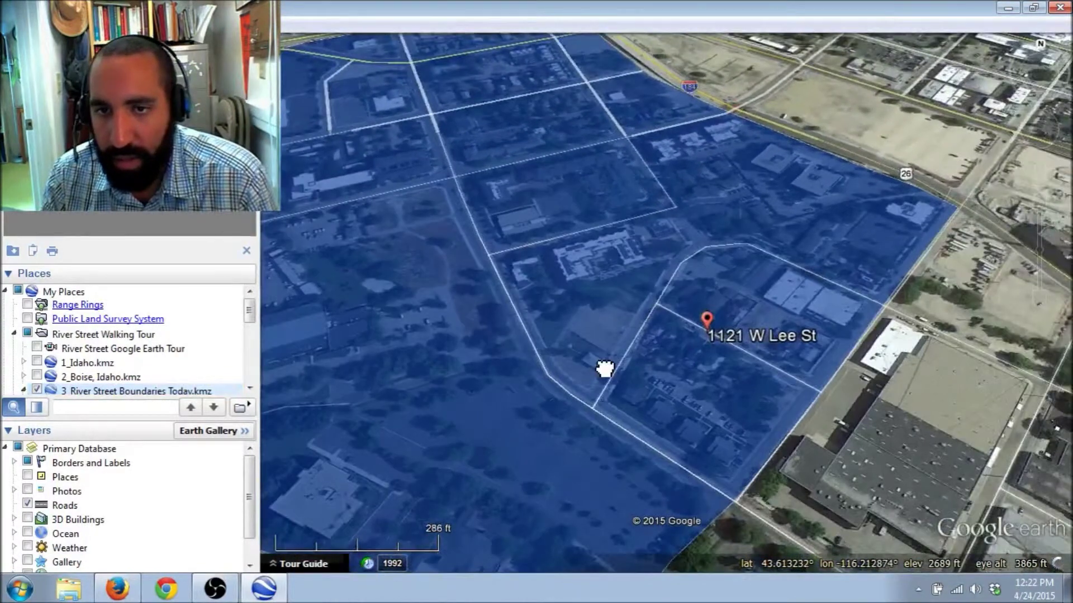
scroll(579, 364, "up", 1)
scroll(581, 363, "up", 3)
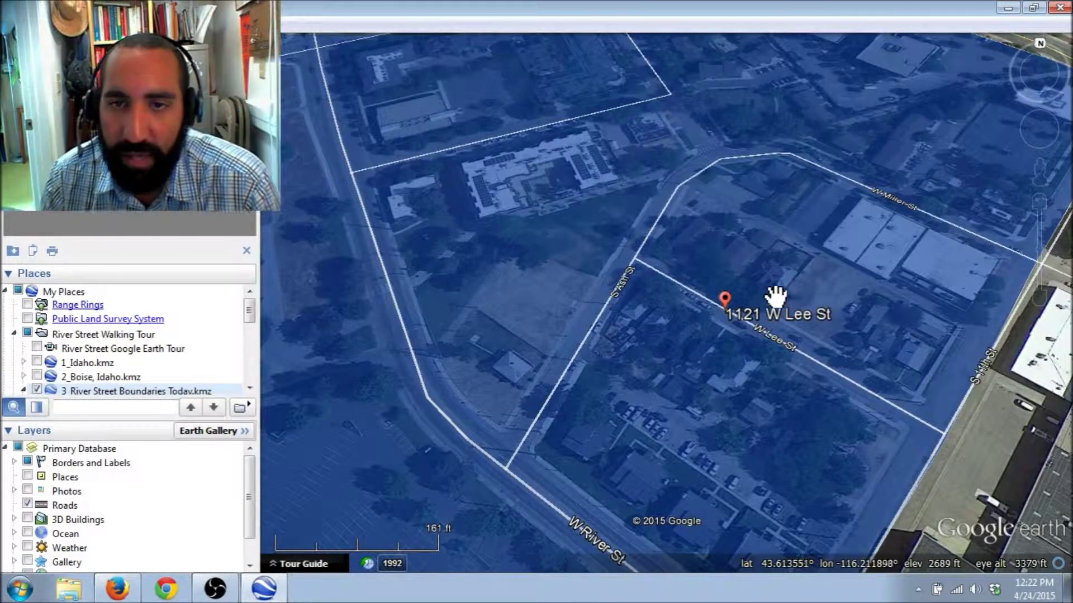
Pan and zoom out until the full blue River Street polygon, from the Greenbelt to I-184, shows.
left_click_drag(796, 327, 647, 421)
scroll(651, 350, "down", 2)
left_click_drag(639, 369, 642, 462)
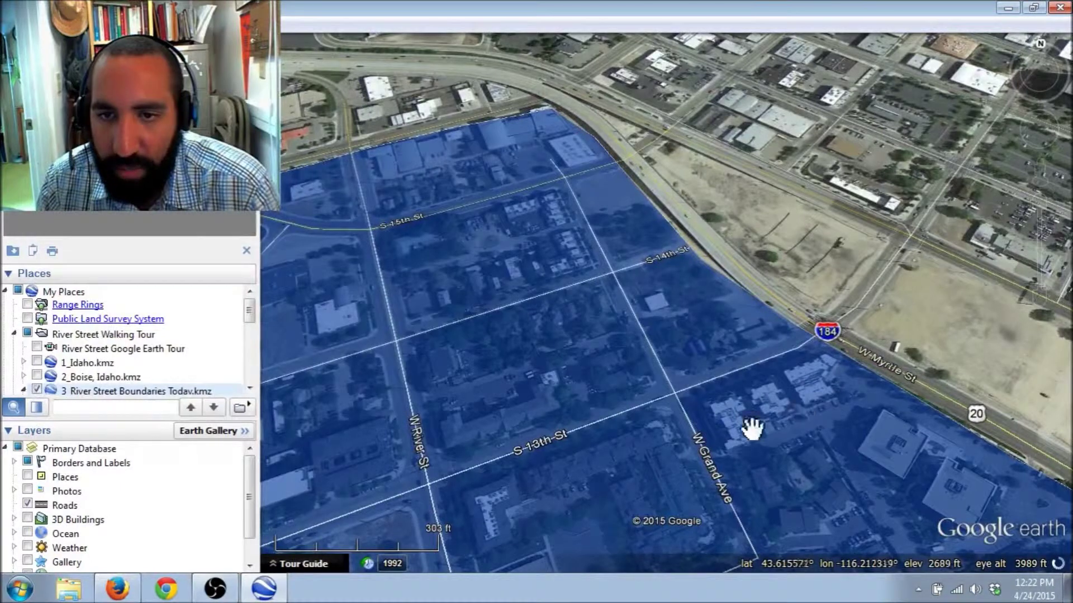
left_click_drag(747, 429, 746, 407)
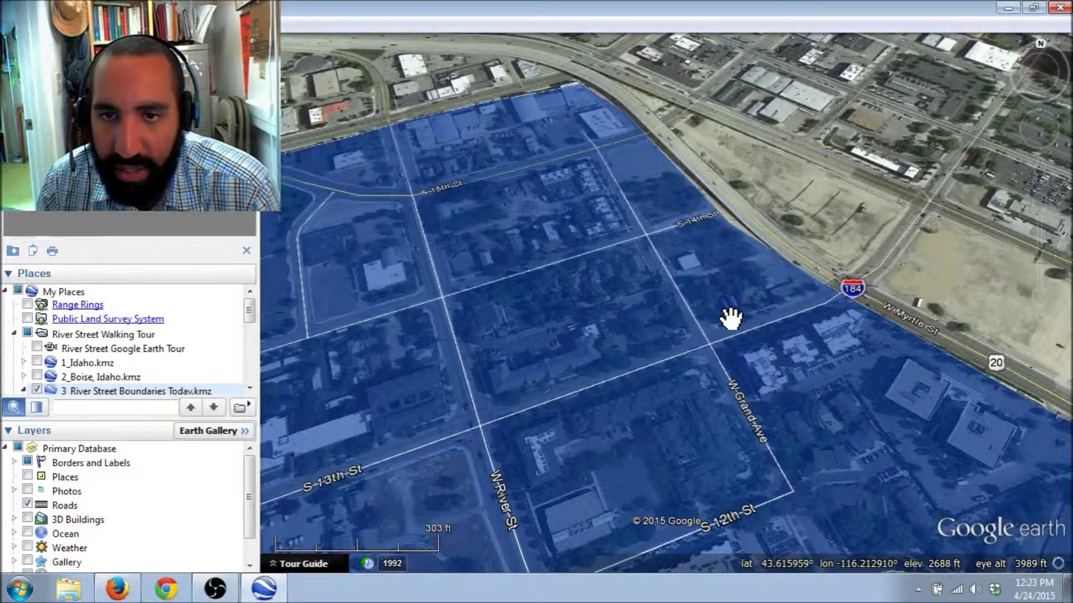
left_click_drag(608, 354, 651, 454)
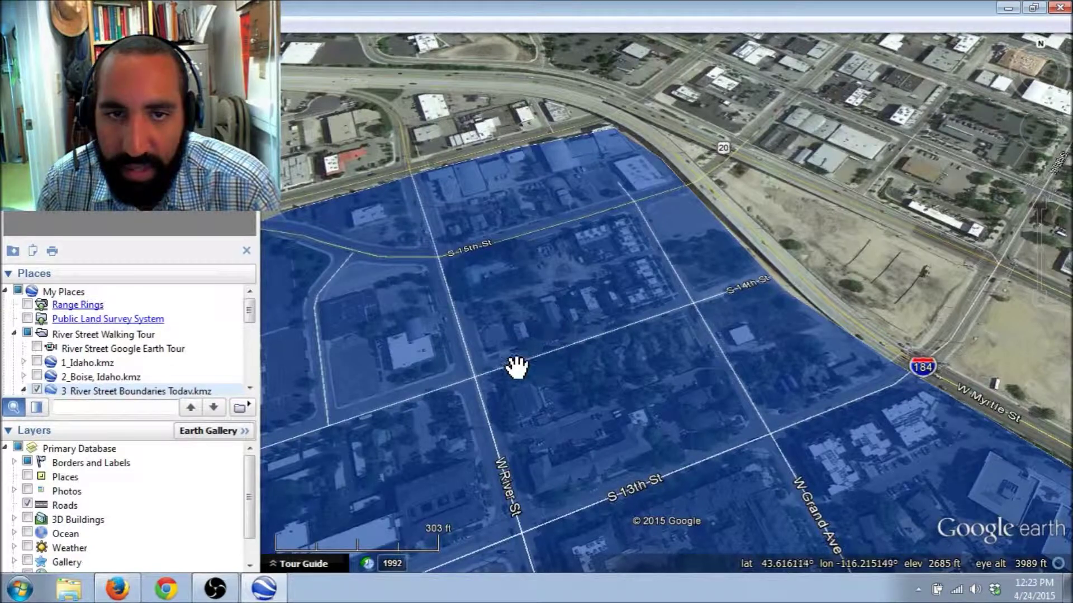
left_click_drag(472, 376, 574, 300)
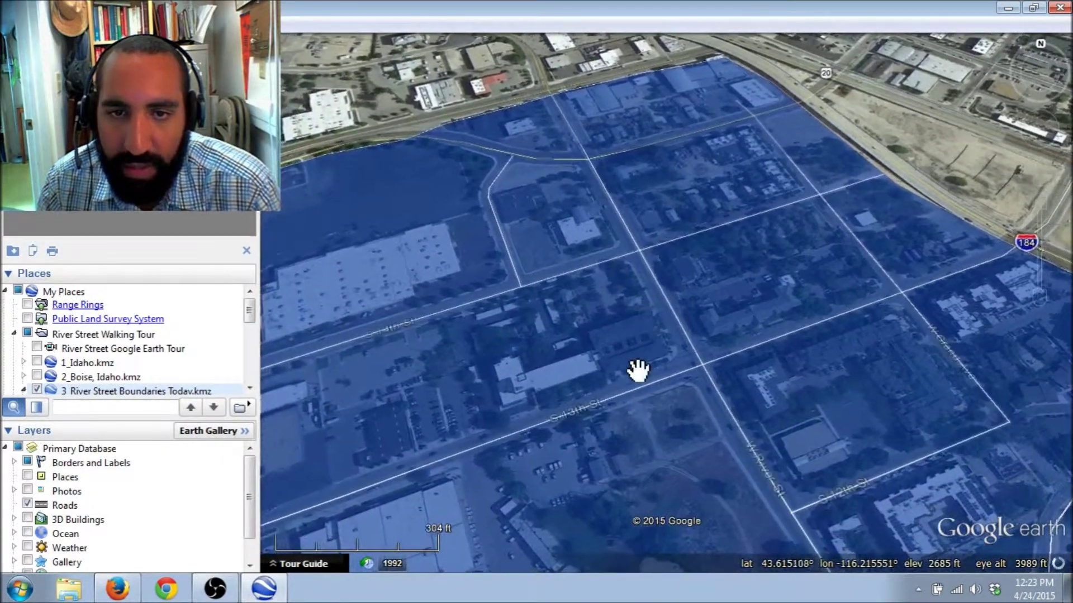
left_click_drag(713, 460, 596, 353)
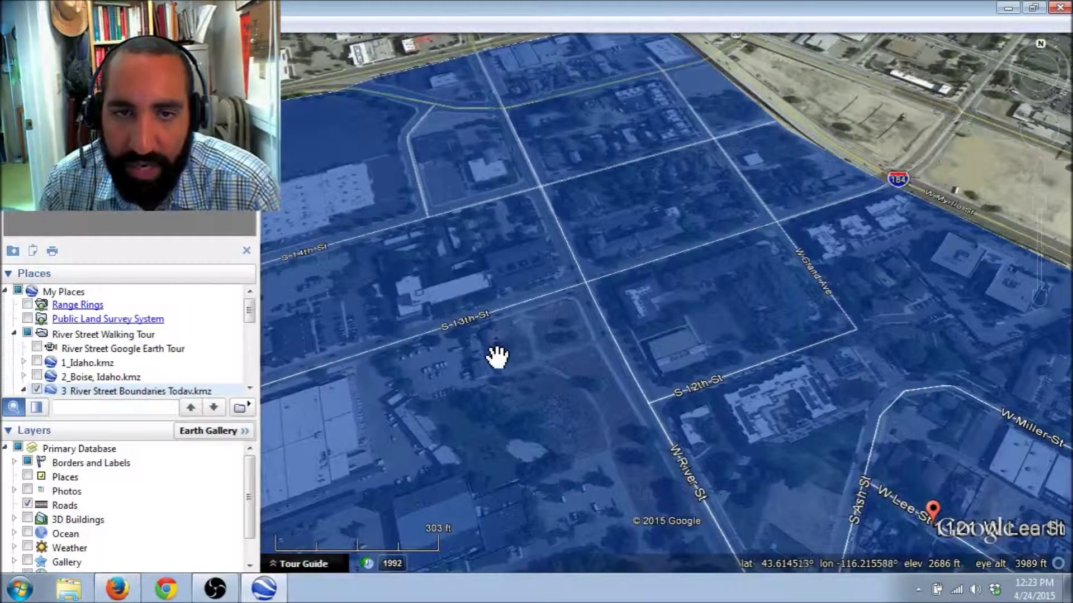
scroll(636, 377, "down", 2)
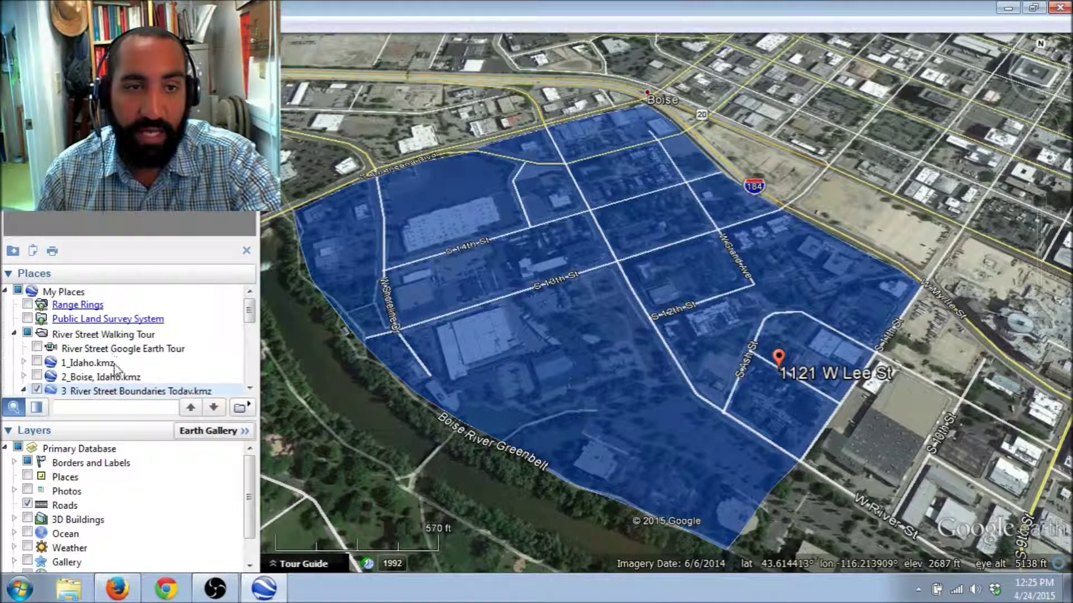
Fly to the saved 2_Boise, Idaho.kmz view and zoom out to show Eagle, Meridian and Hidden Springs.
double_click(101, 379)
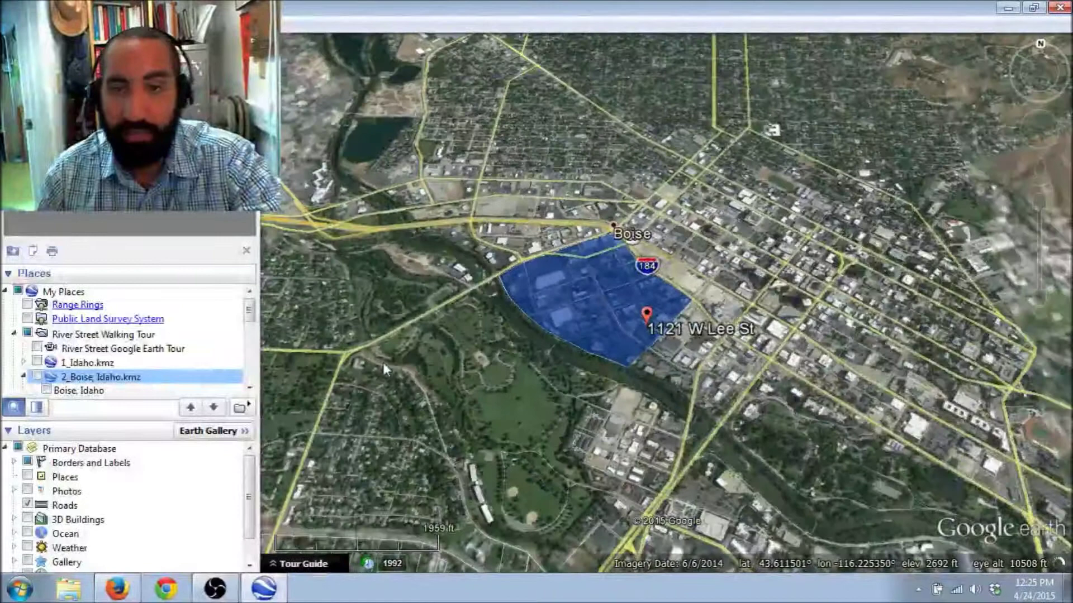
scroll(383, 362, "down", 5)
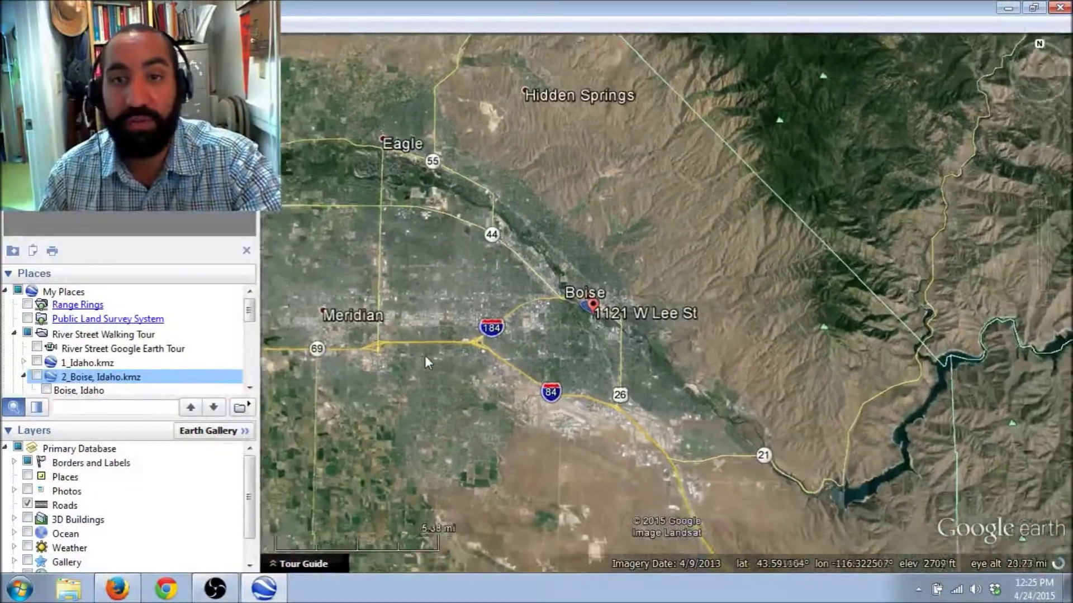
scroll(425, 358, "down", 2)
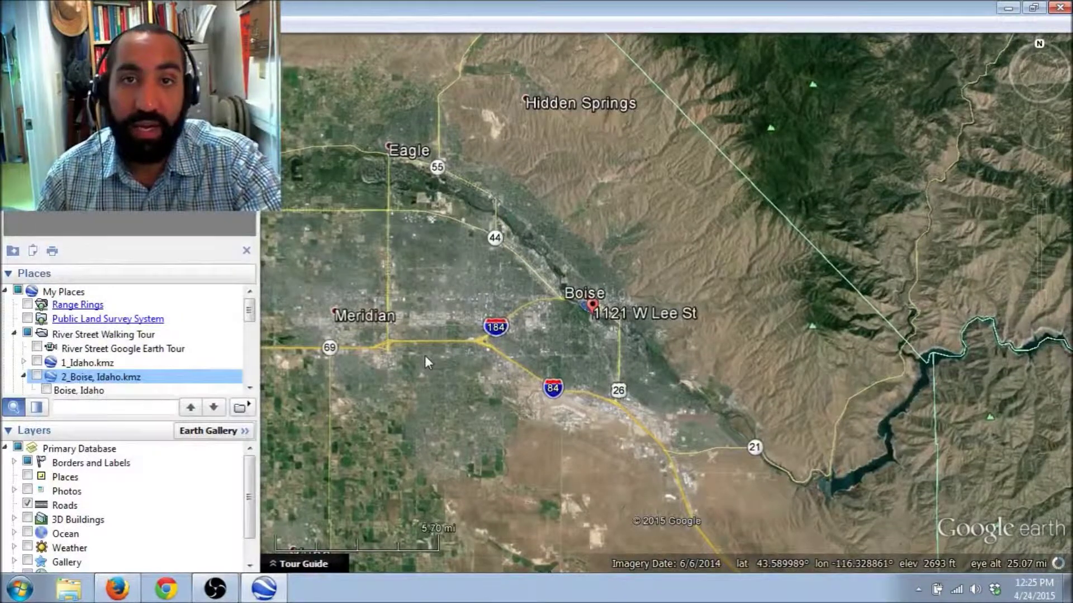